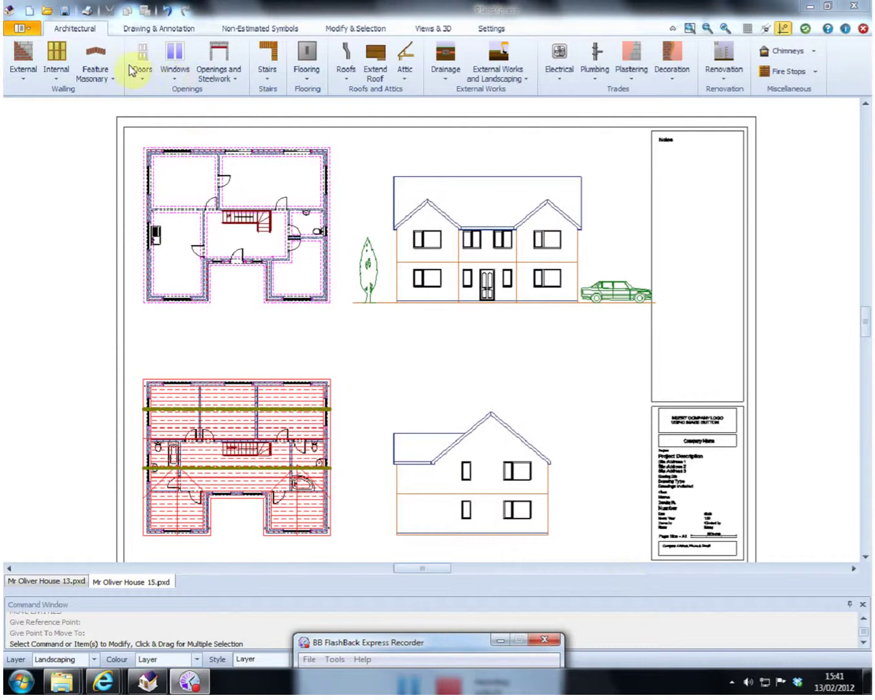
Step: Show the Drawing & Annotation ribbon tools over the Mr Oliver House 15 sheet
left_click(178, 27)
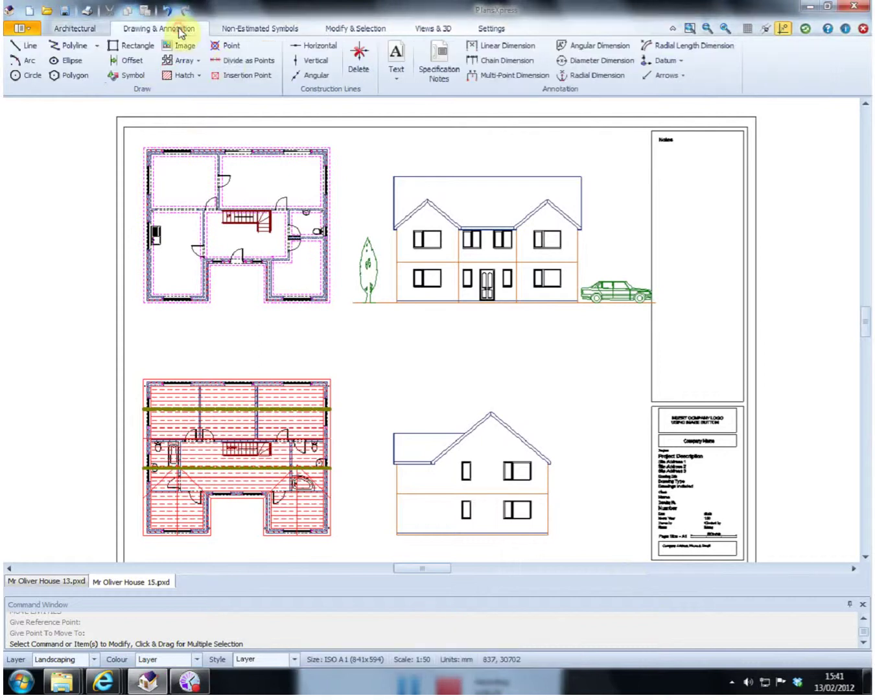
Step: Start an Elevation Hatch in the front roof, origin at the roof's top-left corner
left_click(184, 75)
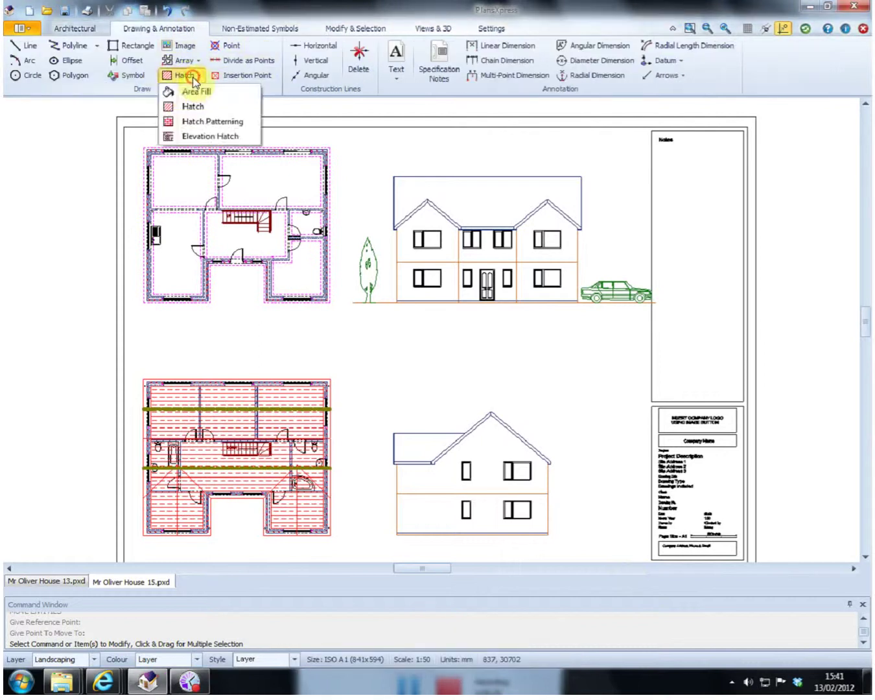
left_click(211, 138)
scroll(484, 195, "up", 3)
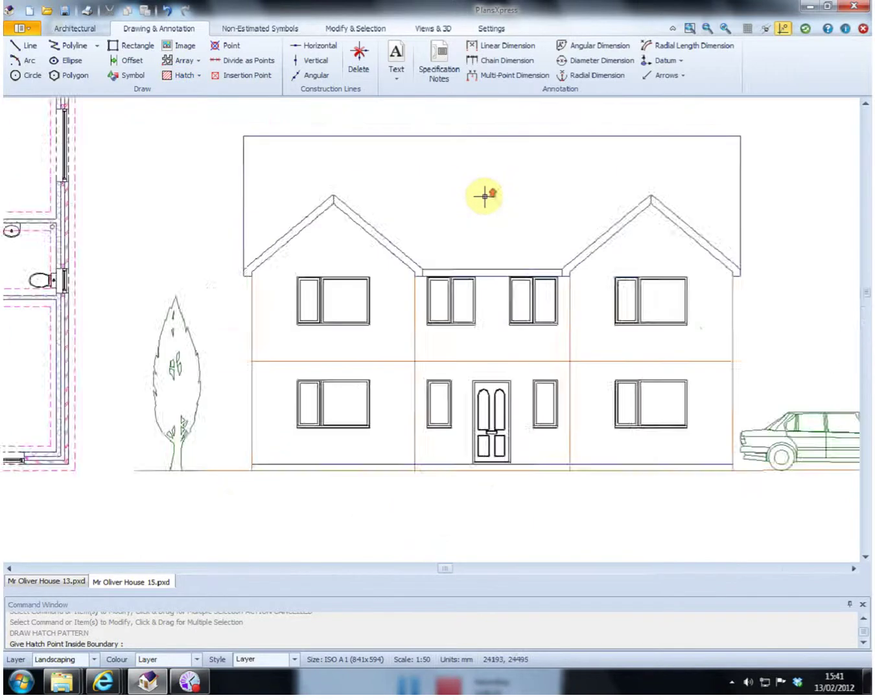
scroll(484, 195, "up", 2)
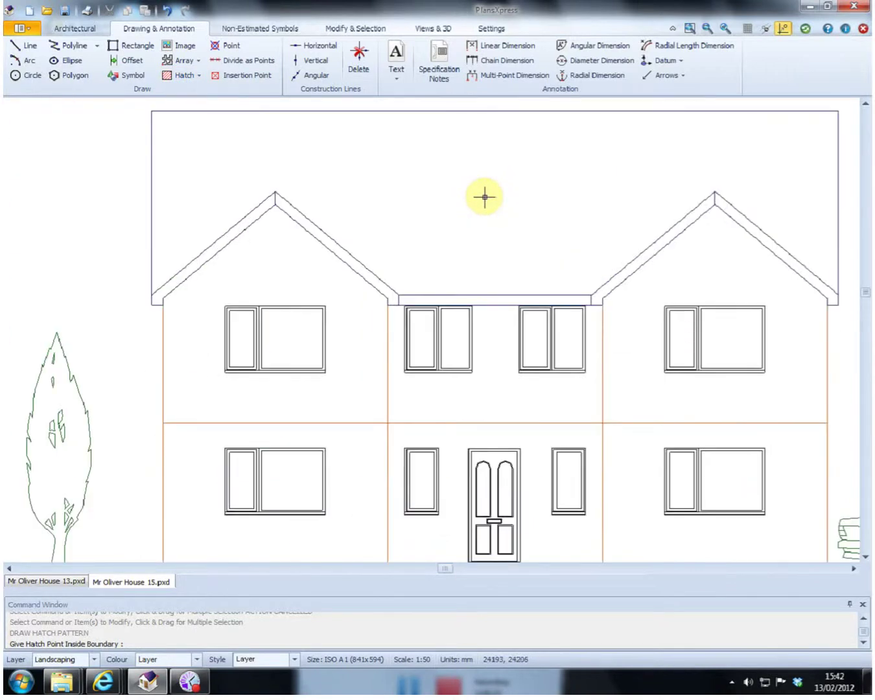
left_click(484, 196)
scroll(466, 224, "down", 3)
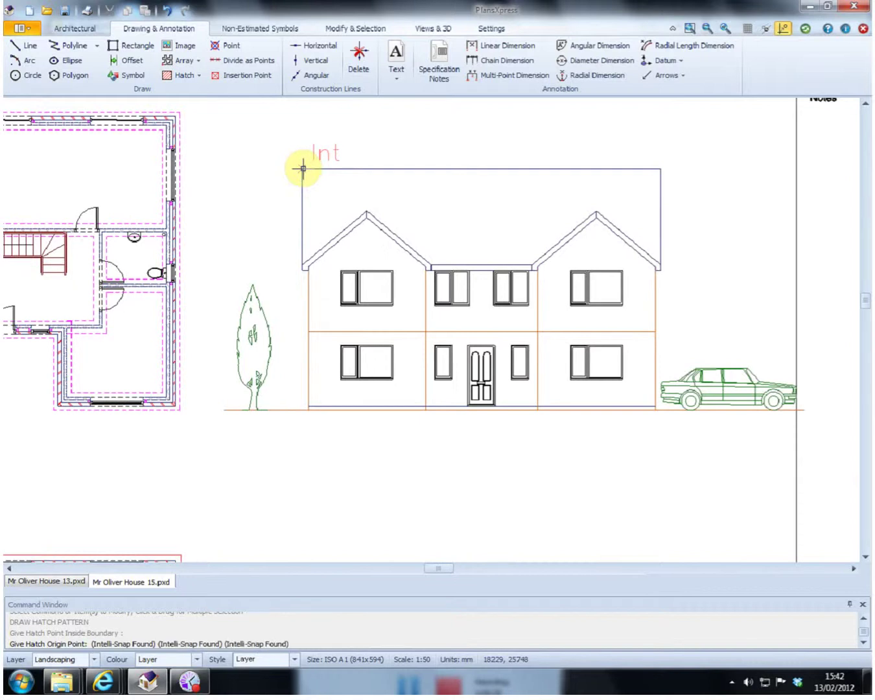
left_click(455, 197)
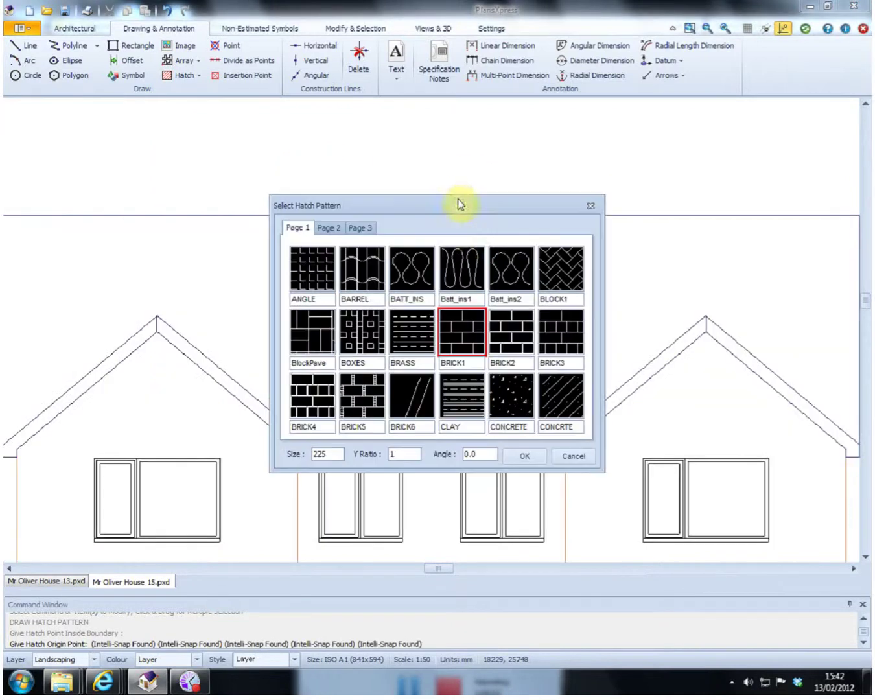
Step: Apply the ROOFTILE pattern from Page 2 at size 200
left_click(331, 228)
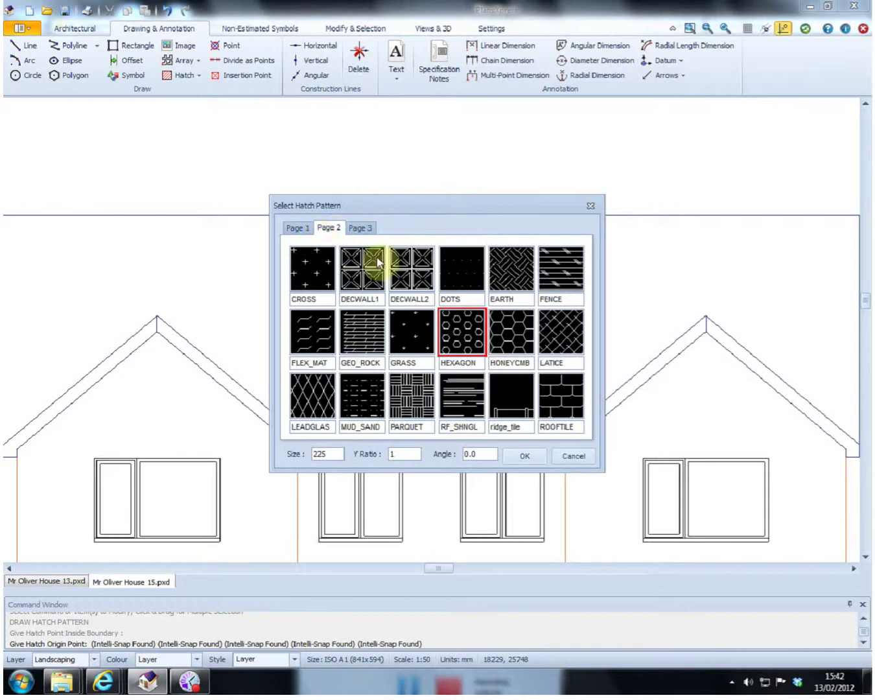
left_click(557, 401)
left_click(332, 453)
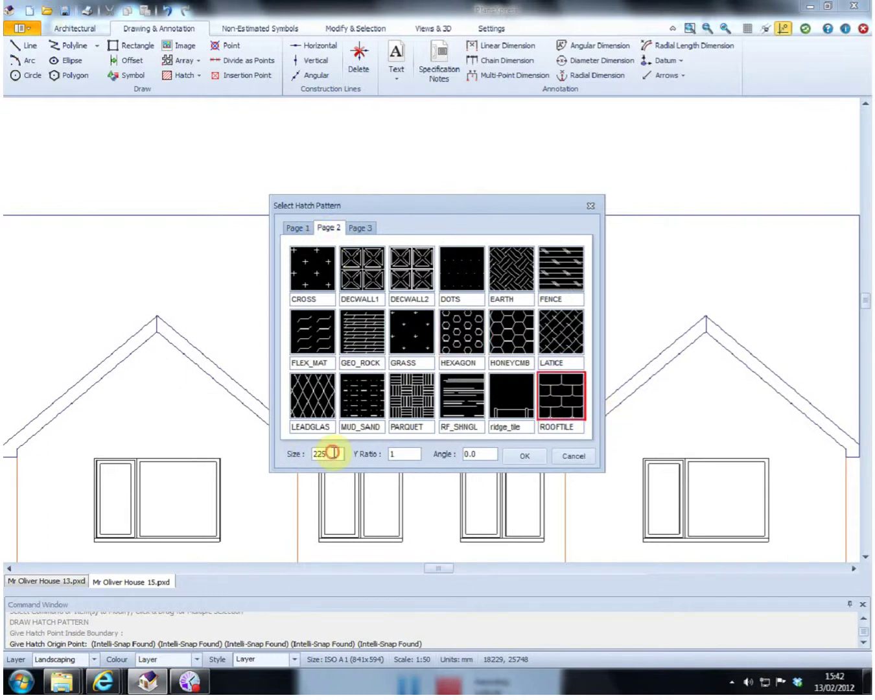
left_click_drag(332, 454, 257, 458)
type("200")
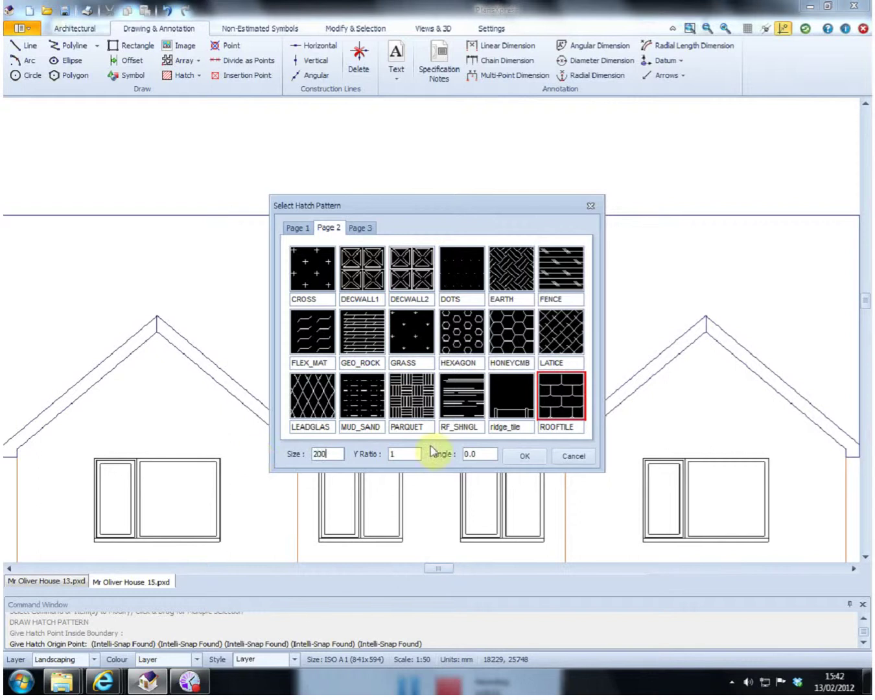
left_click(525, 457)
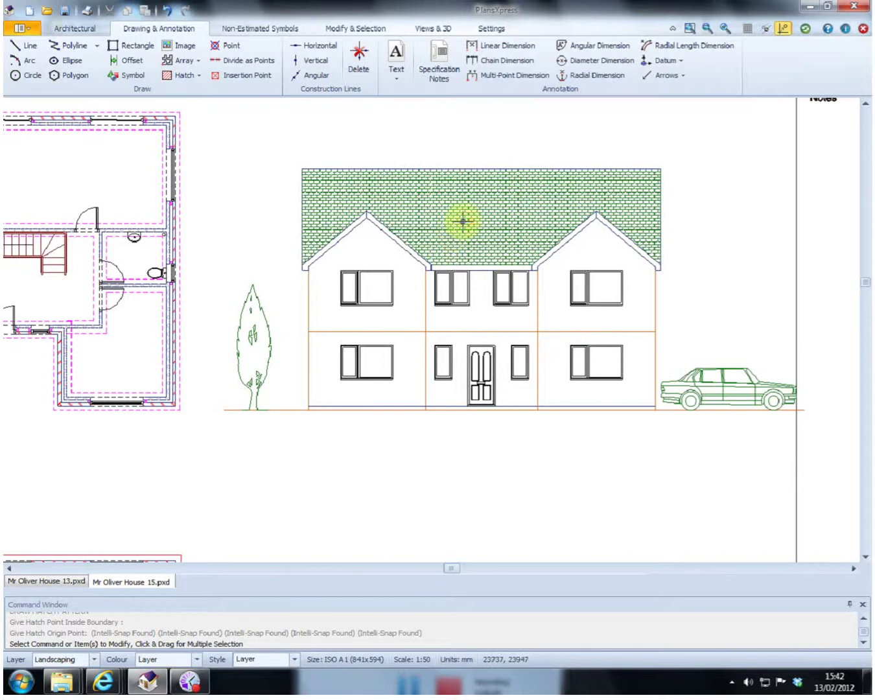
Step: Delete the orange floor lines across the left, middle and right bays of the front elevation
scroll(463, 222, "up", 3)
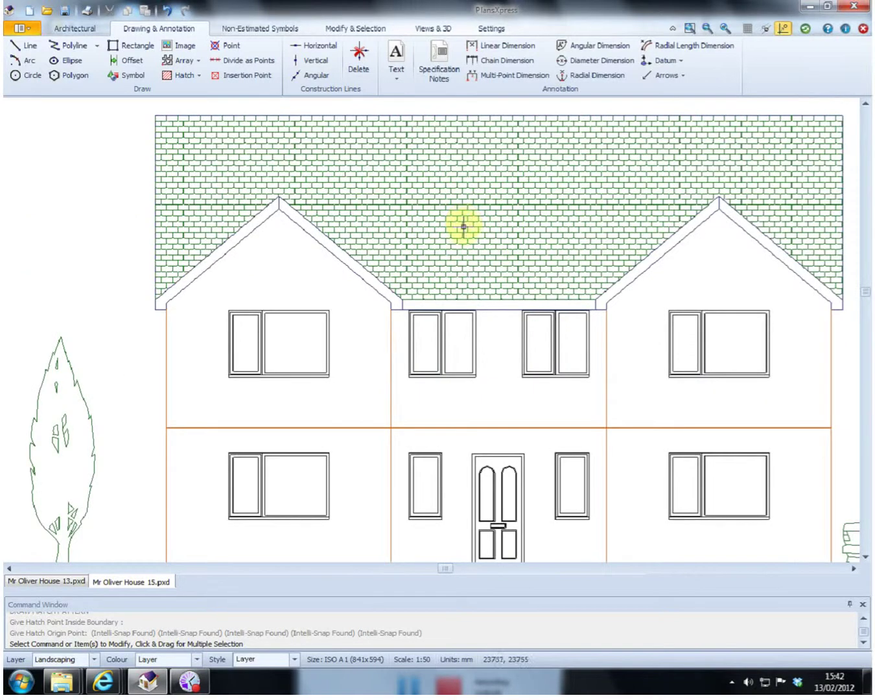
scroll(463, 219, "down", 2)
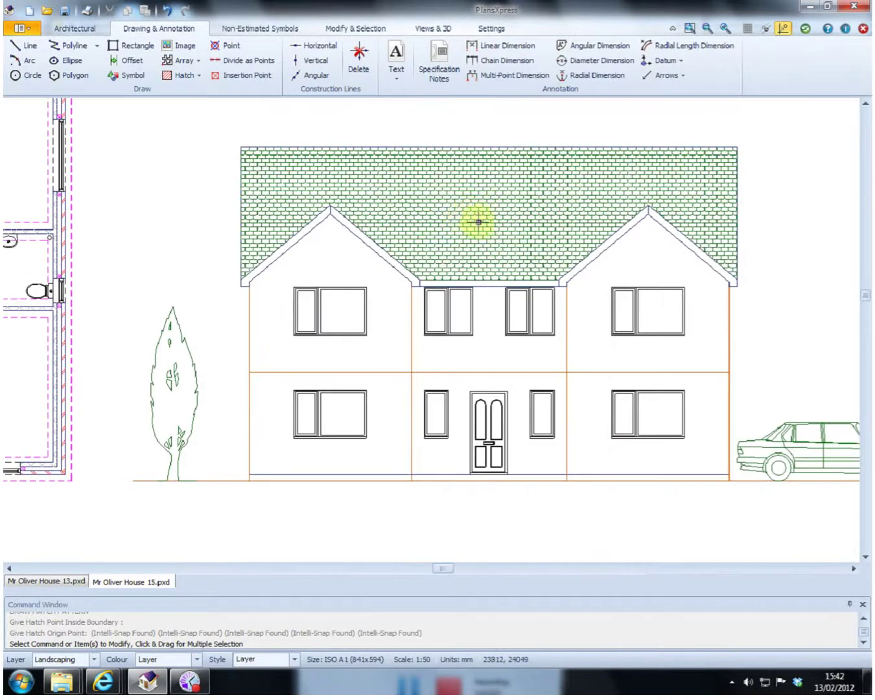
left_click(465, 372)
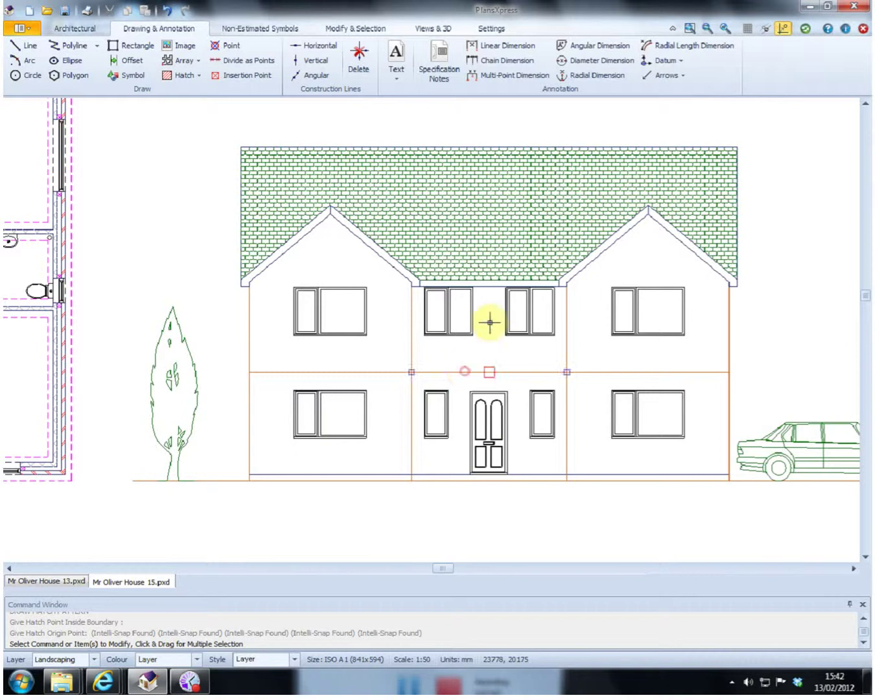
left_click(479, 370)
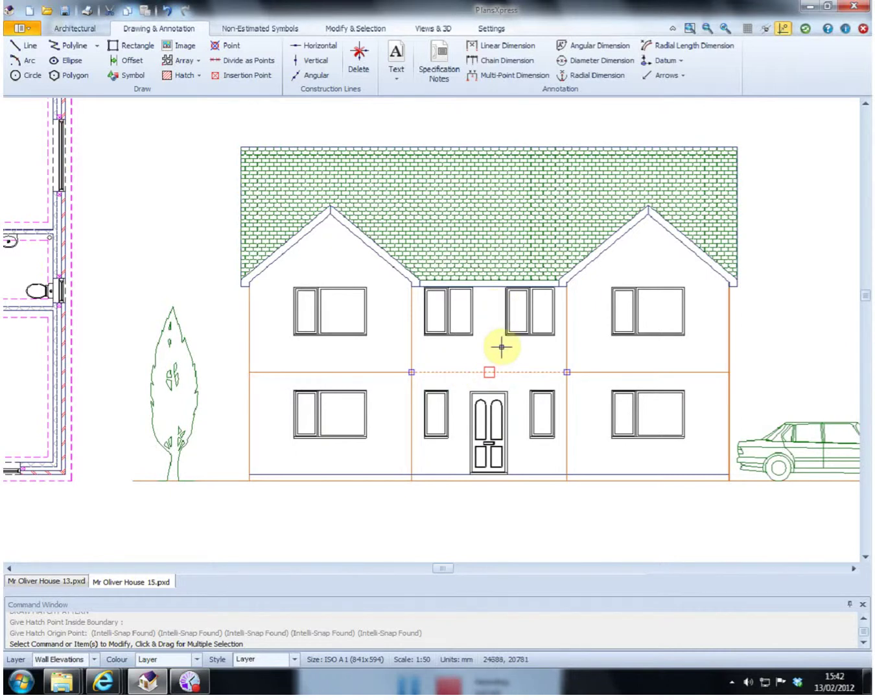
left_click(335, 374)
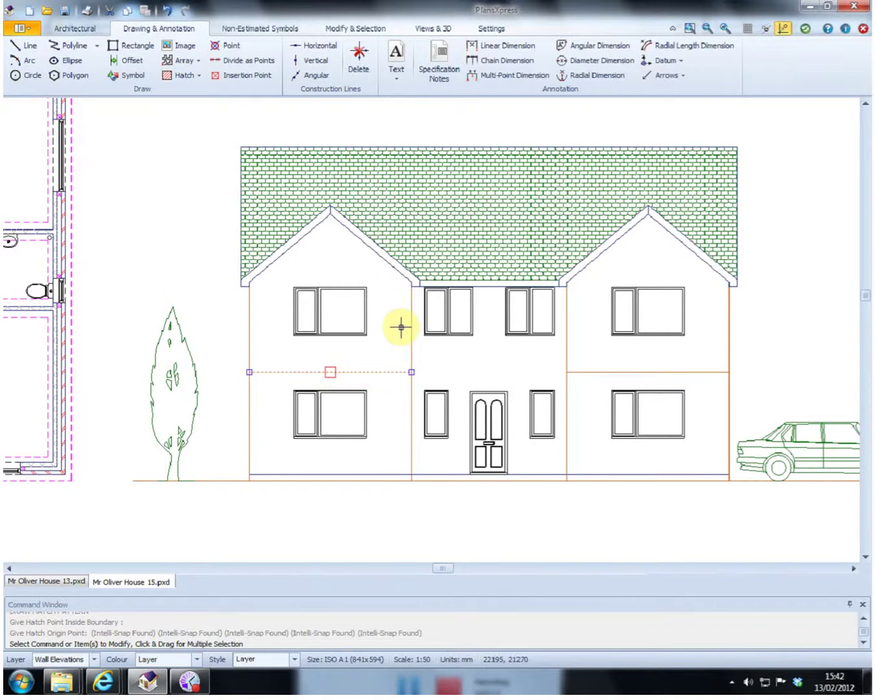
key("Delete")
left_click(634, 371)
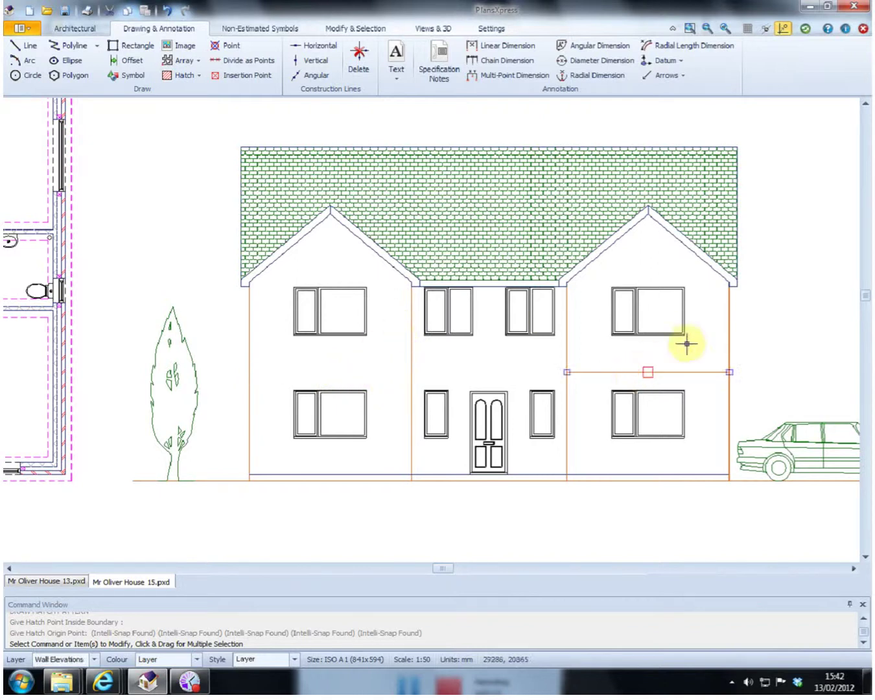
key("Escape")
left_click(660, 371)
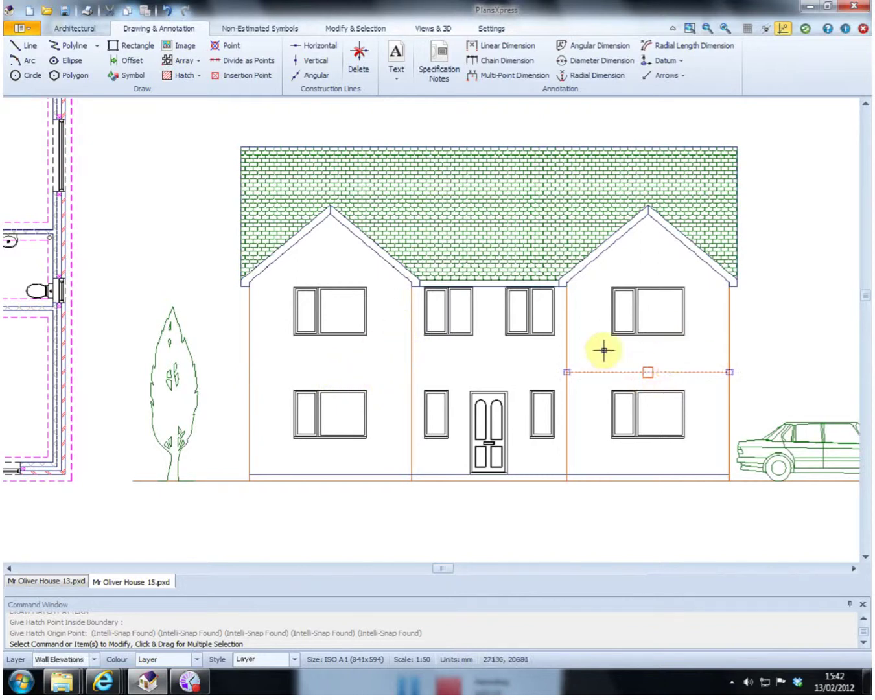
key("Escape")
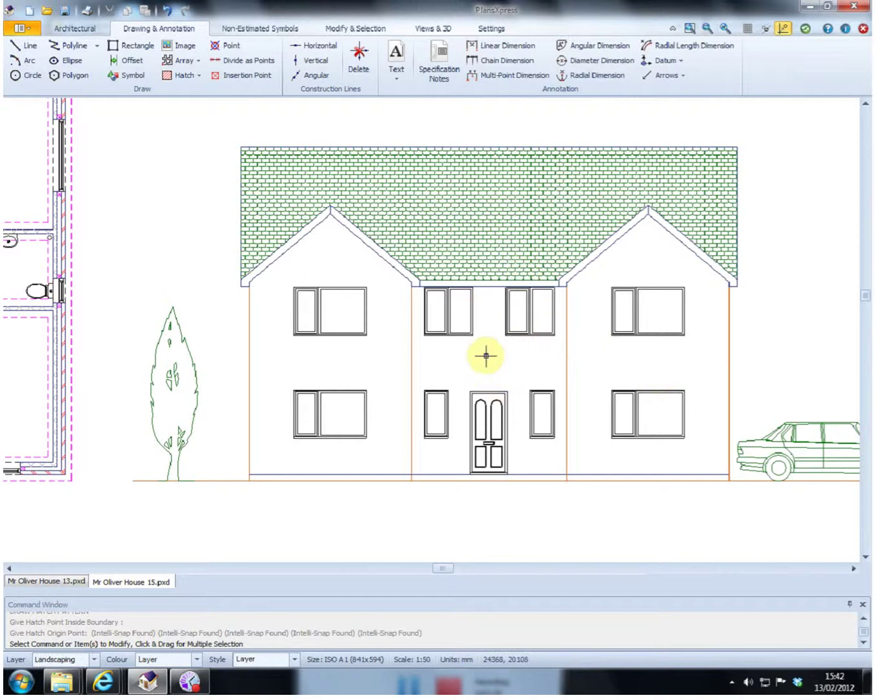
Step: Start an Elevation Hatch in the central wall bay, origin at the bay's edge
left_click(185, 76)
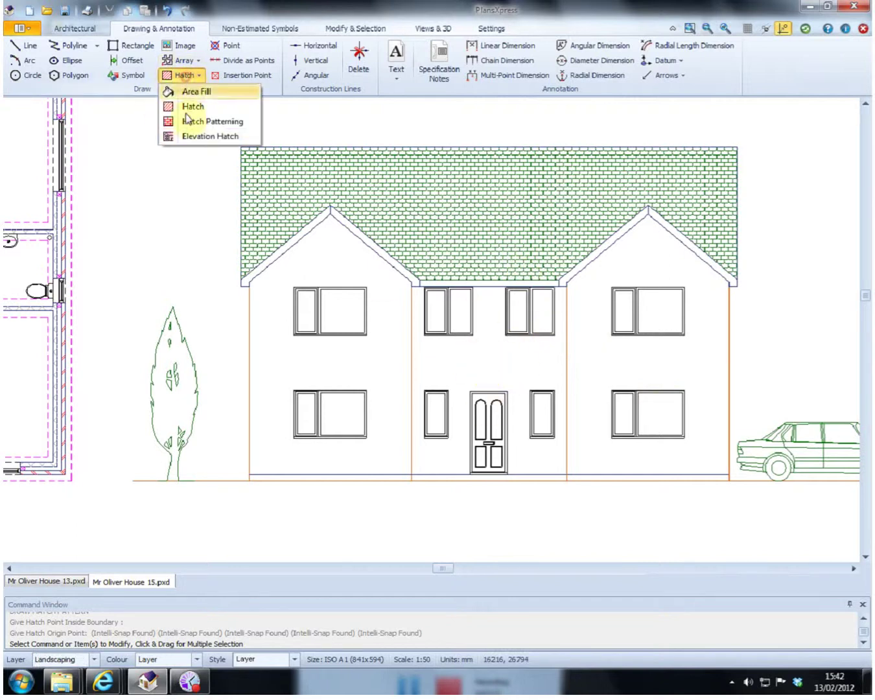
left_click(197, 137)
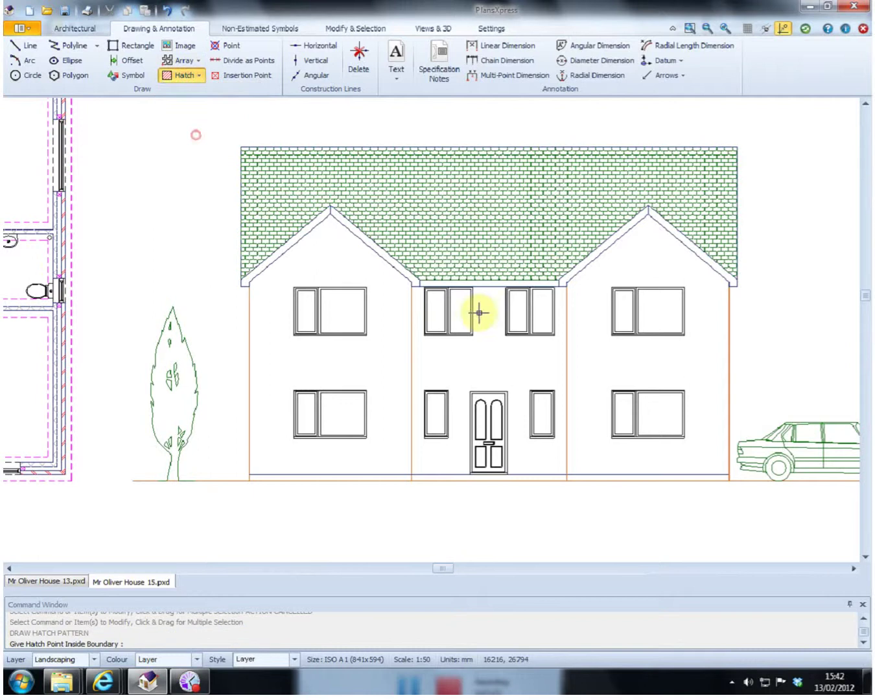
left_click(481, 368)
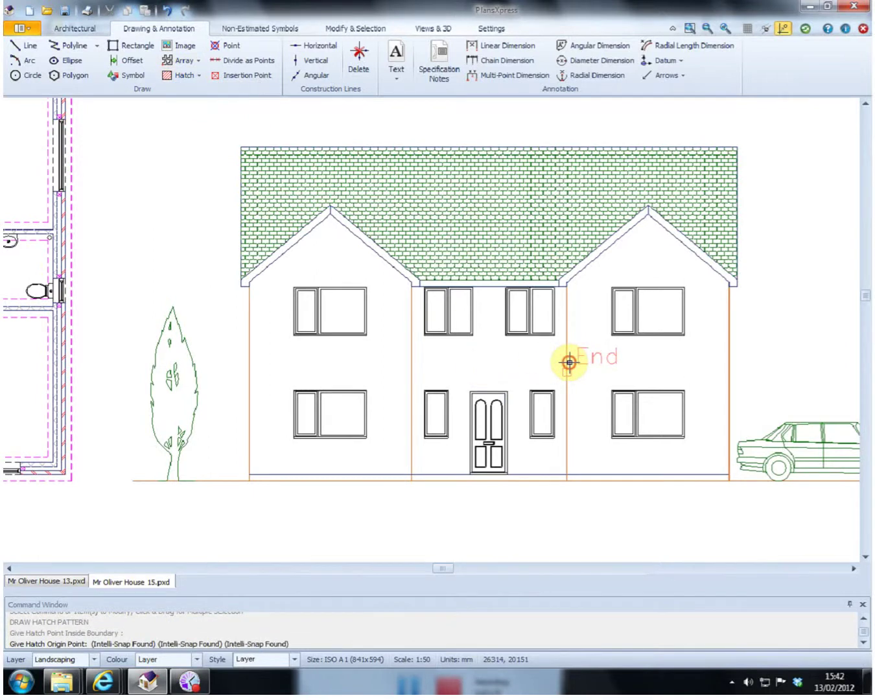
left_click(569, 362)
scroll(599, 338, "up", 3)
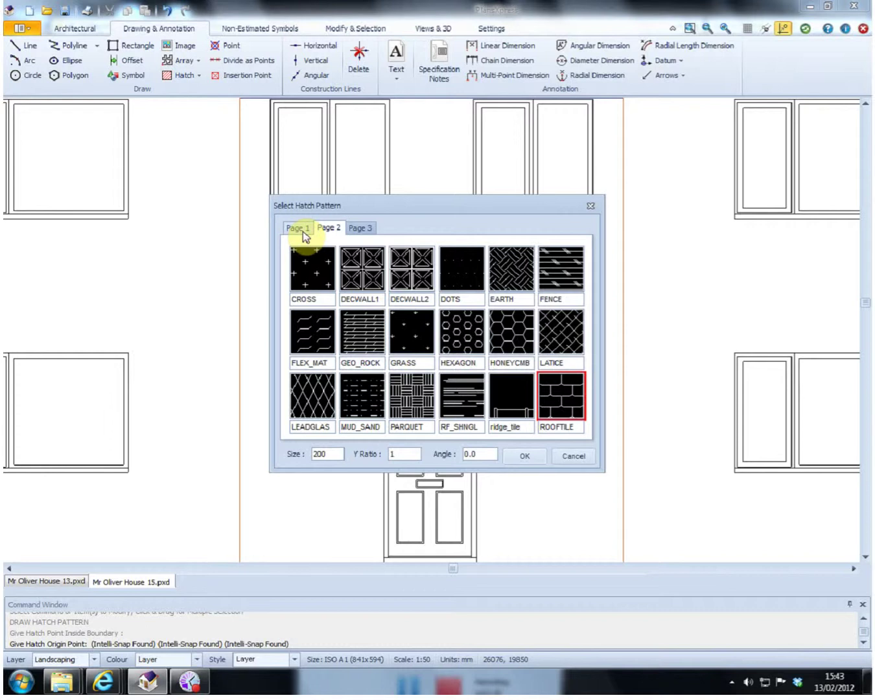
Step: Apply BRICK1 from Page 1 at size 215 to the centre wall
left_click(299, 229)
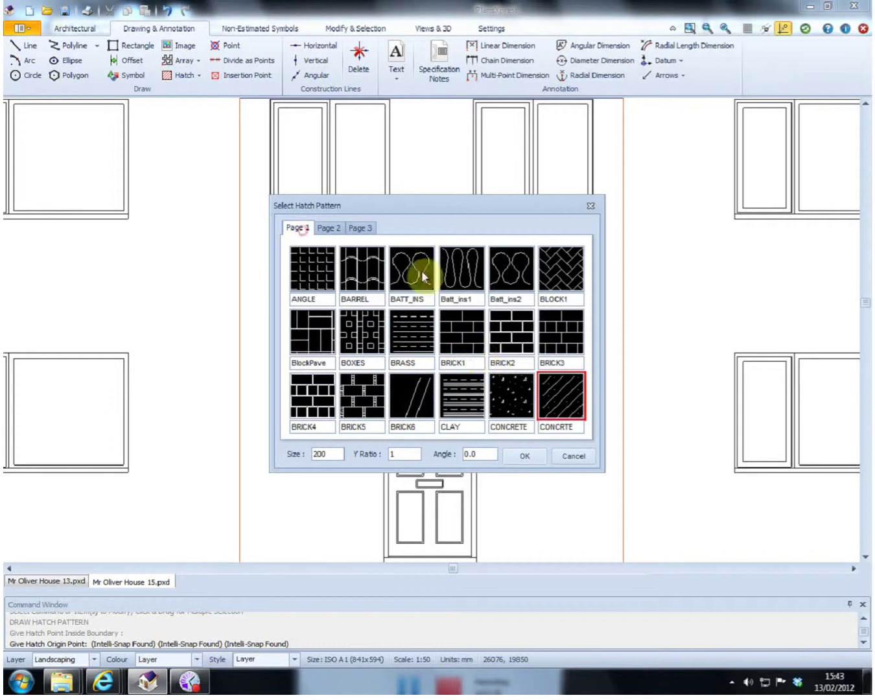
left_click(458, 343)
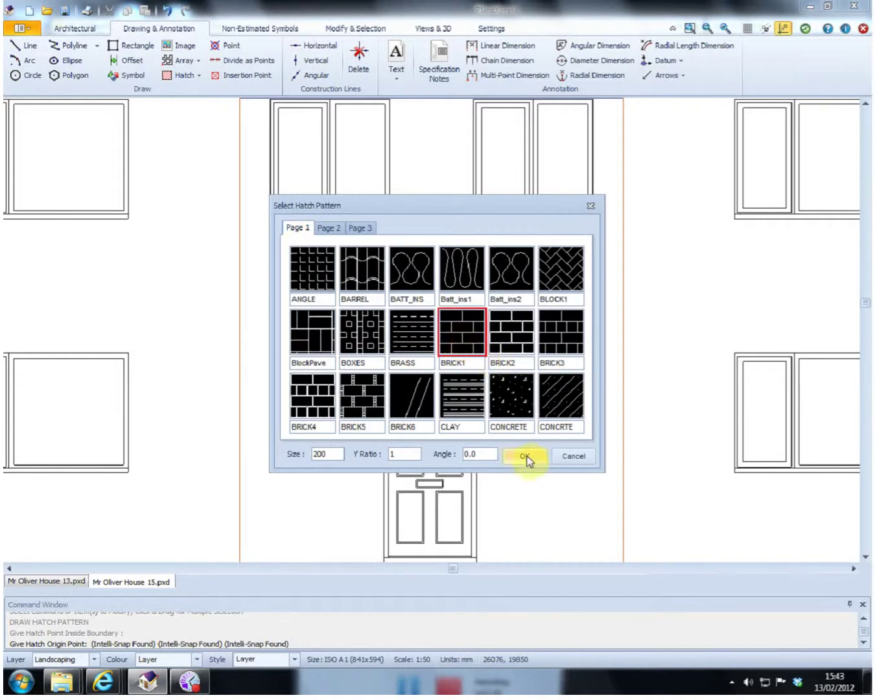
left_click(331, 454)
key("ctrl+a")
type("215")
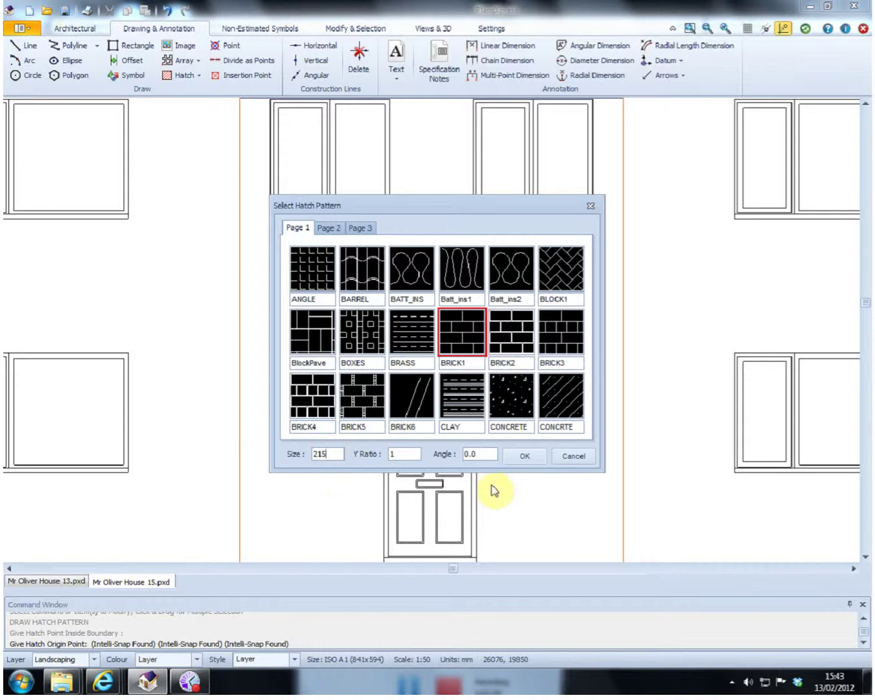
left_click(524, 456)
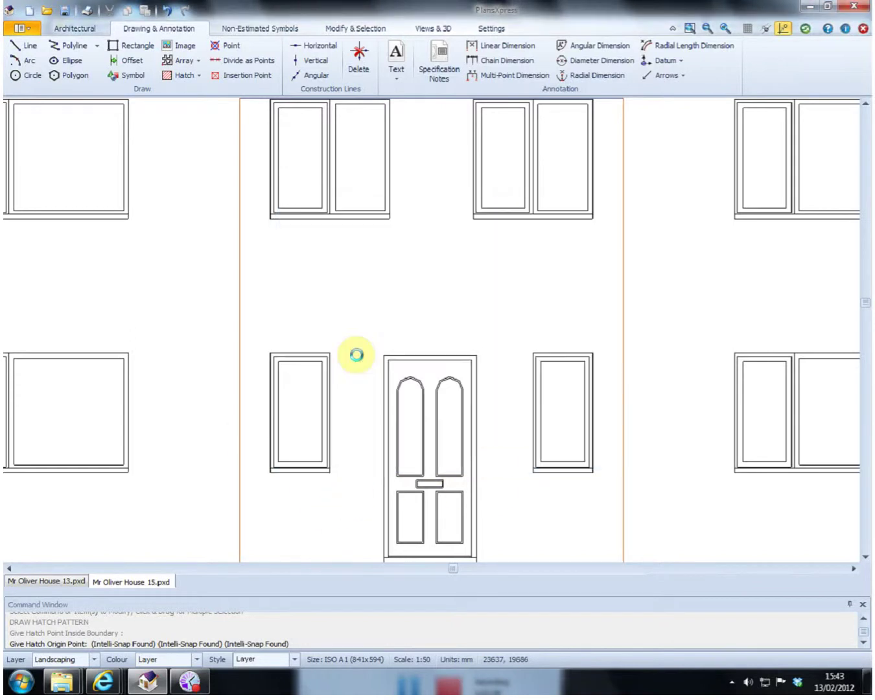
left_click(356, 355)
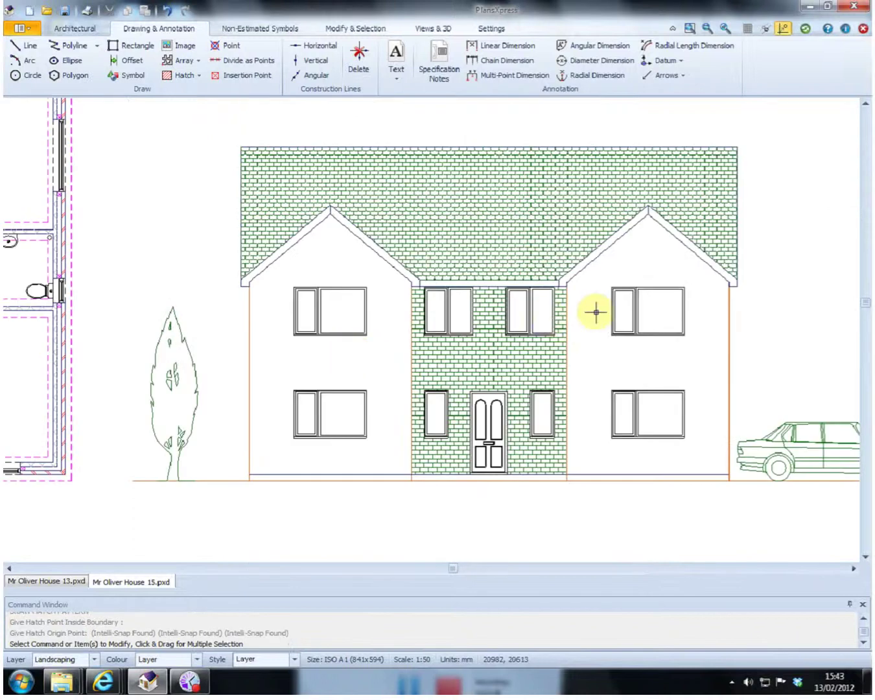
Step: Repeat the elevation hatch on the right wing wall with BRICK1 at size 215
key("Escape")
key("Return")
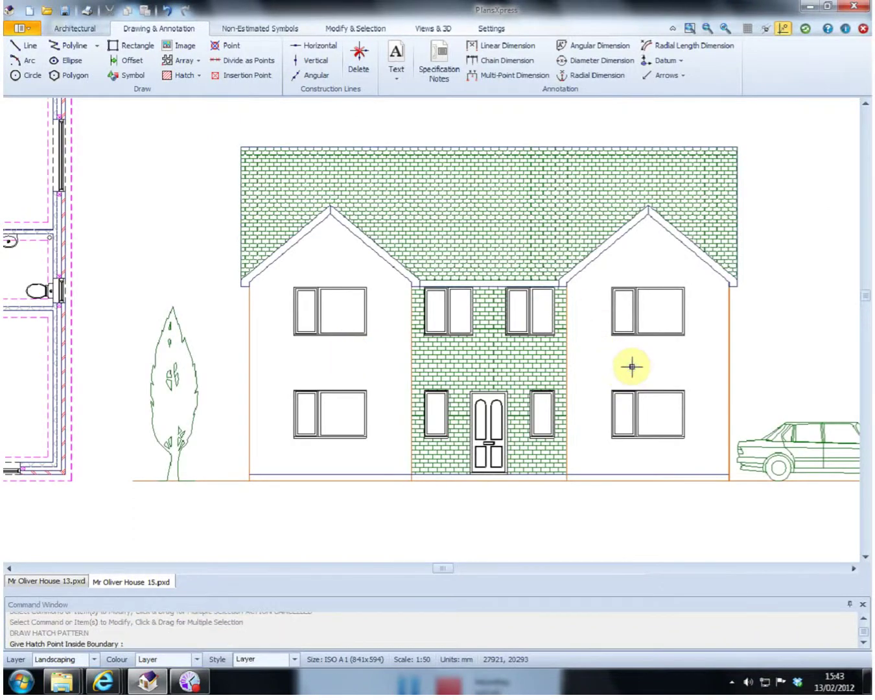
scroll(583, 357, "up", 2)
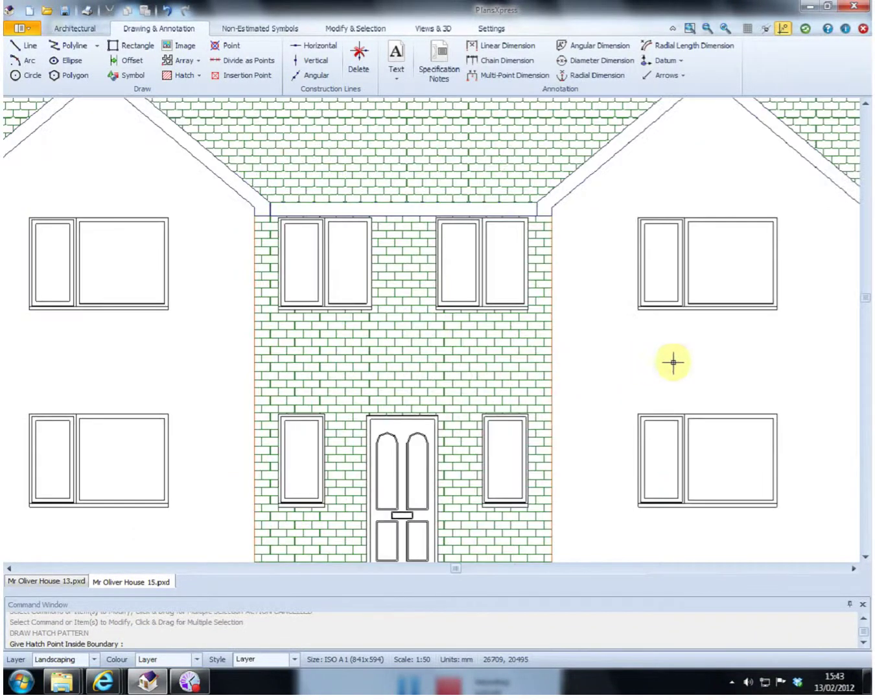
left_click(671, 361)
left_click(552, 372)
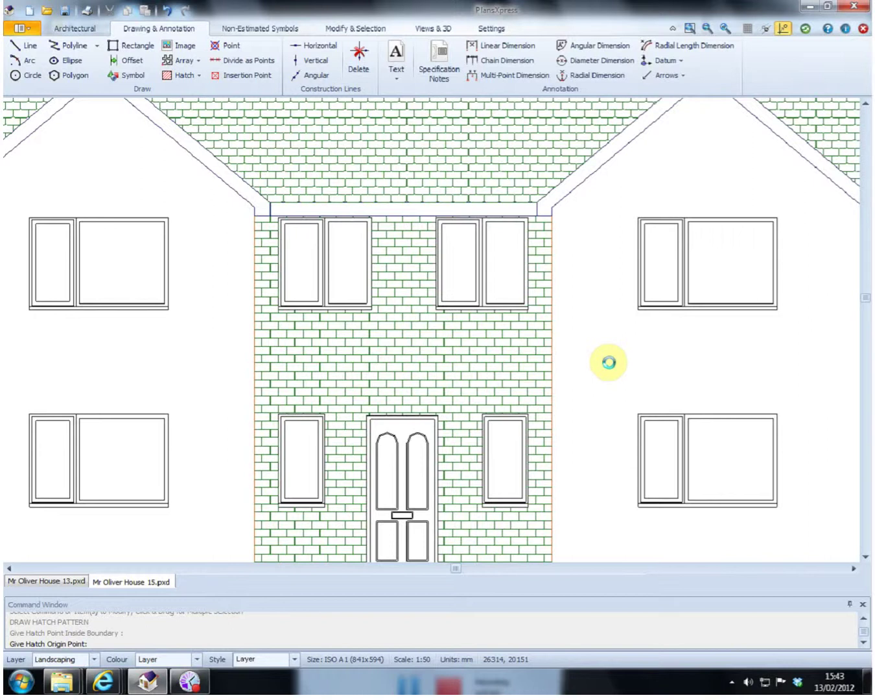
scroll(608, 362, "down", 1)
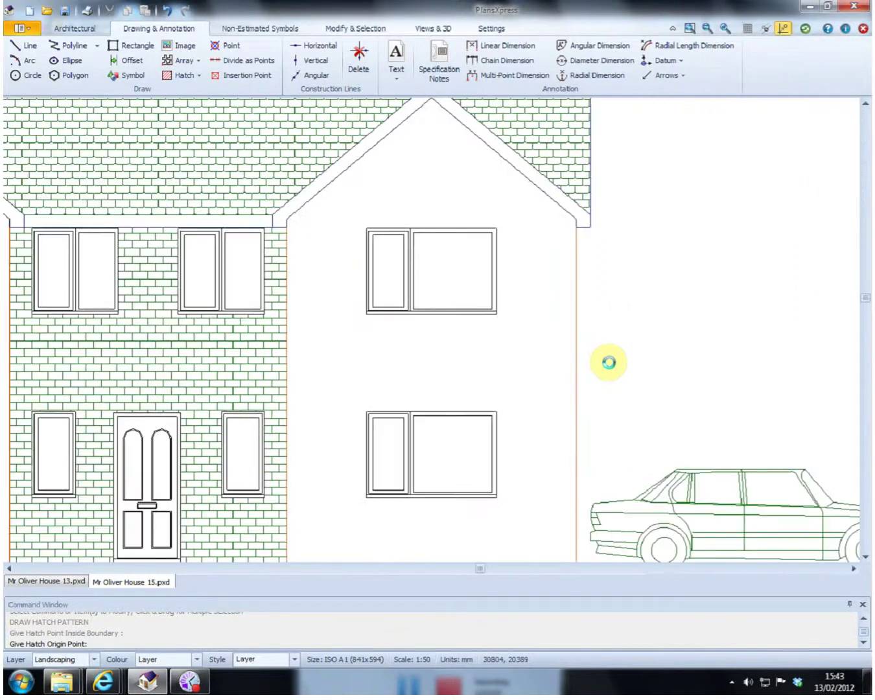
left_click(353, 339)
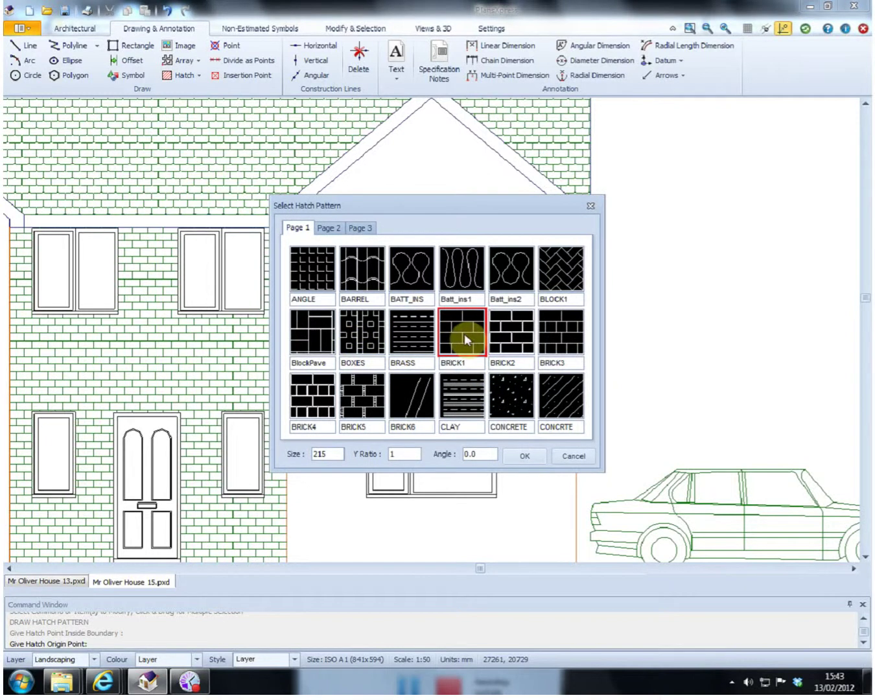
left_click(532, 458)
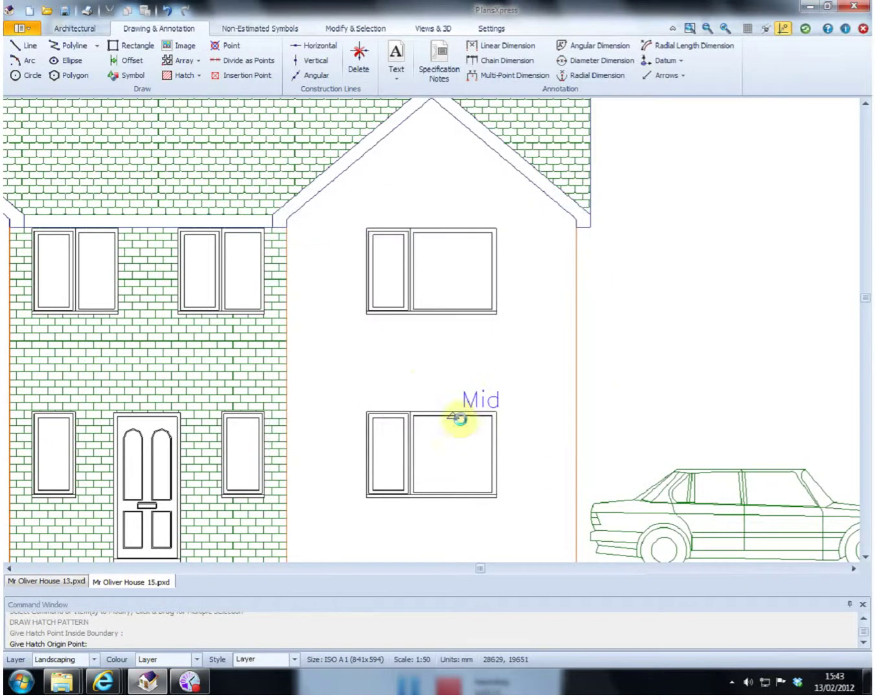
left_click(459, 419)
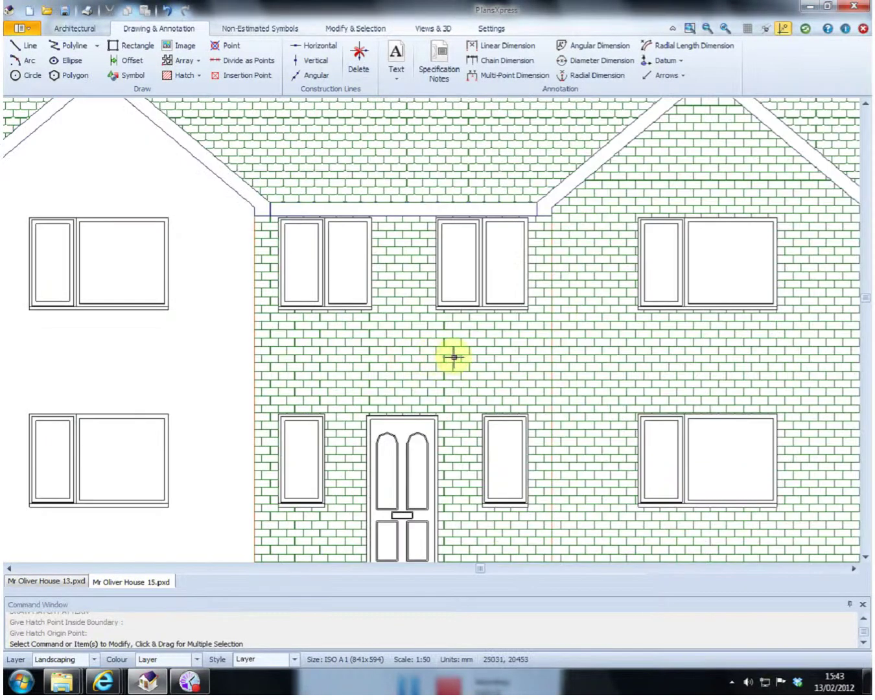
Step: Hatch the left wing wall with BRICK1 at size 215, origin snapped to the roof corner
right_click(207, 378)
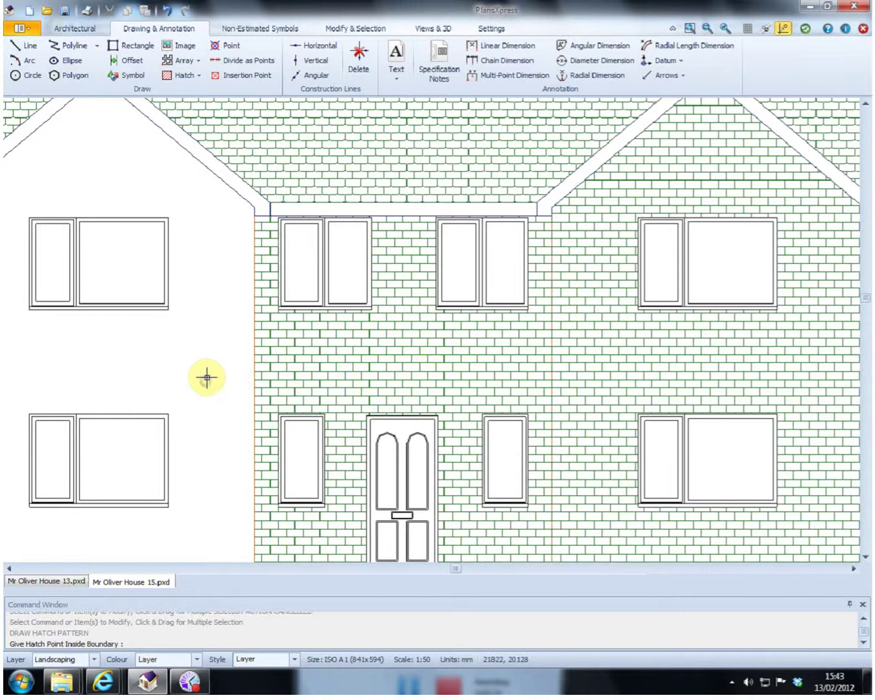
left_click(124, 368)
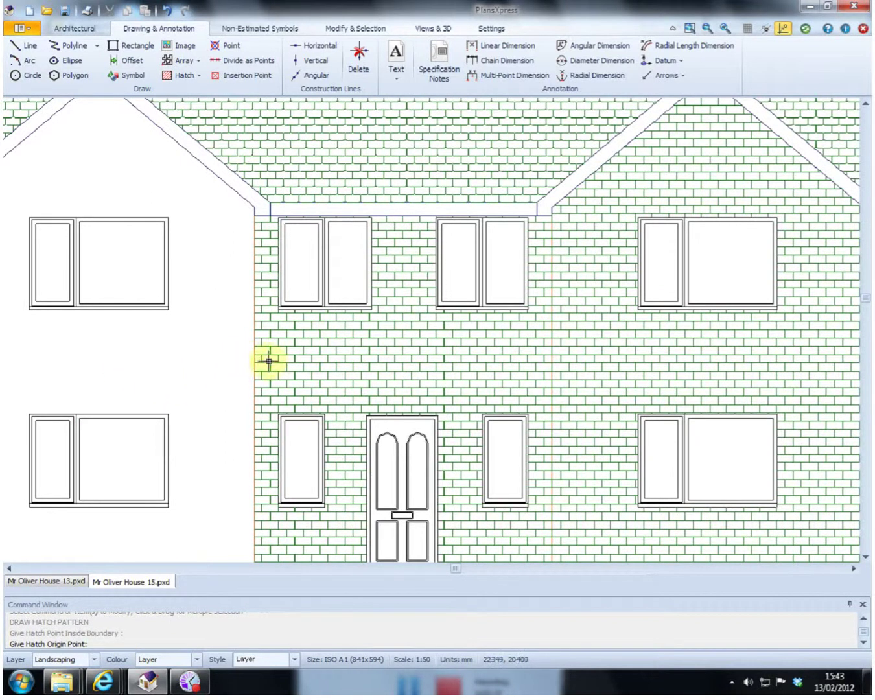
left_click(255, 207)
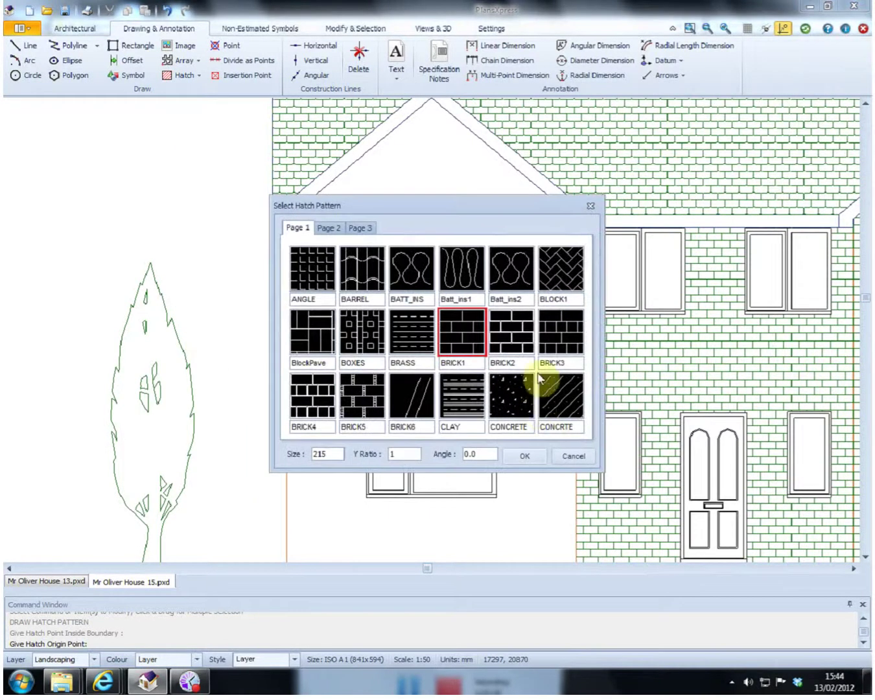
left_click(524, 456)
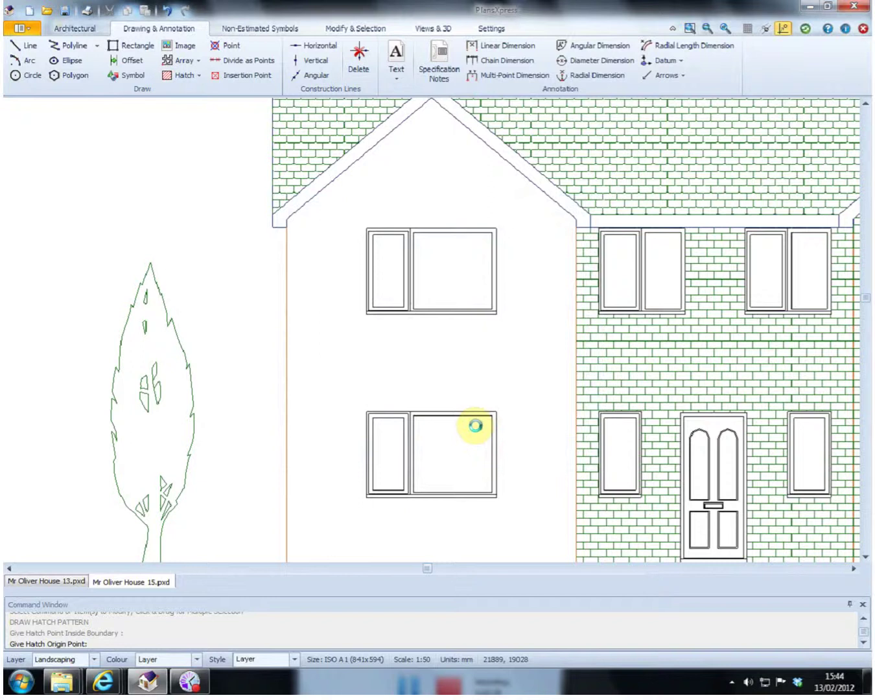
left_click(392, 361)
scroll(367, 349, "down", 2)
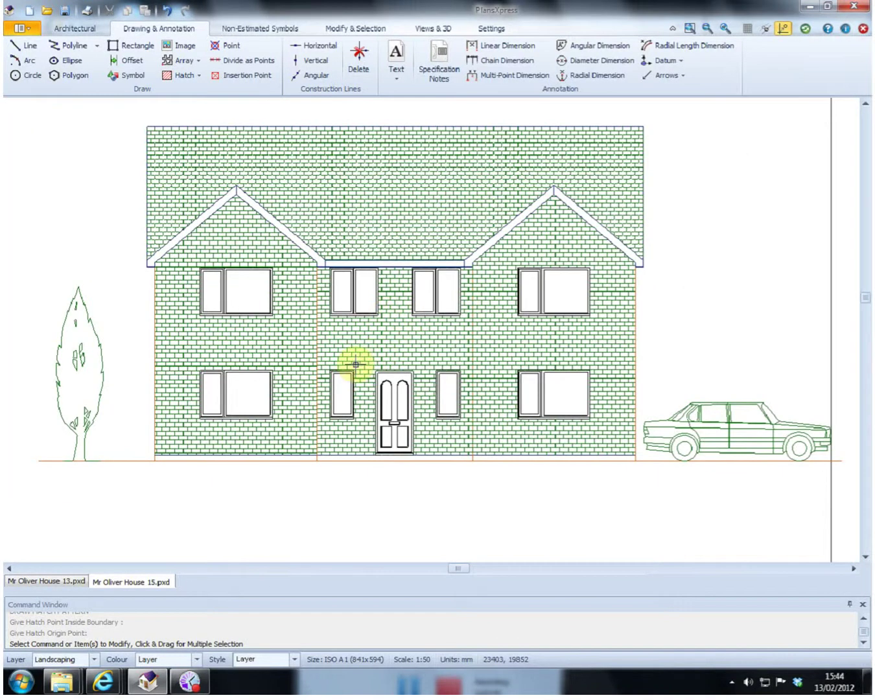
Step: Delete the orange floor-level line across the side elevation's walls
scroll(379, 218, "down", 2)
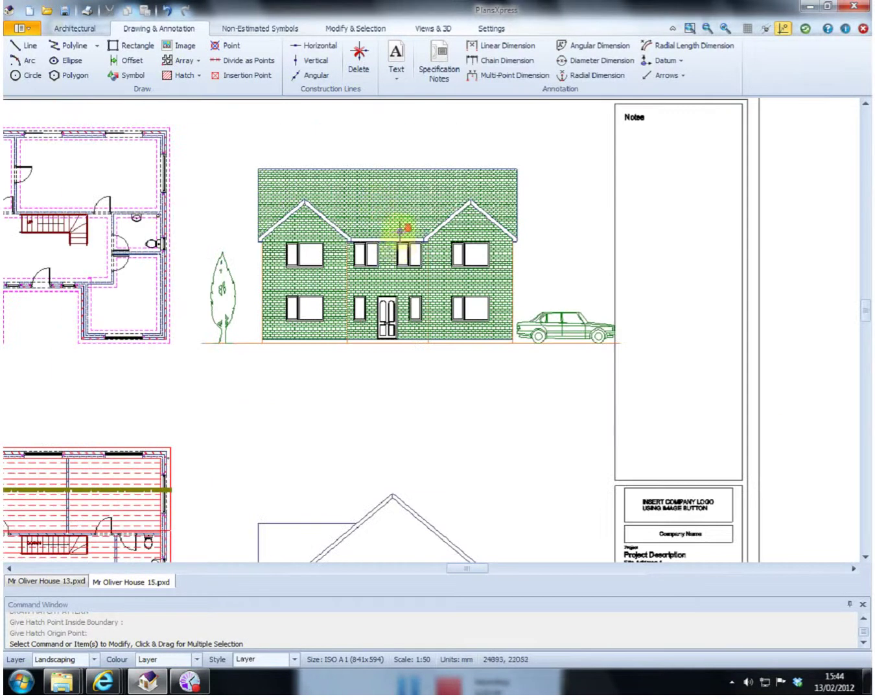
scroll(391, 368, "down", 1)
scroll(352, 528, "up", 3)
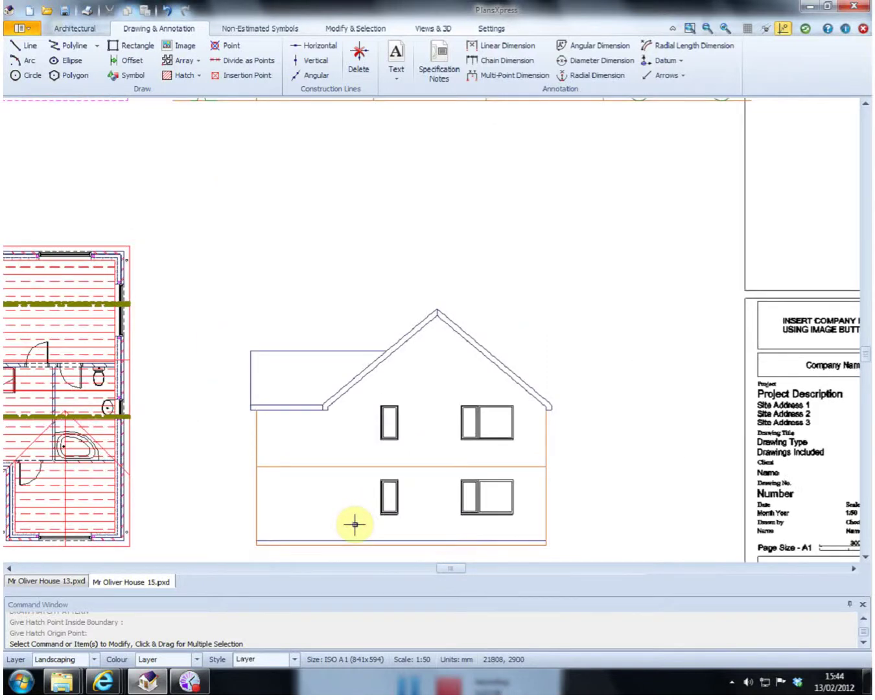
scroll(337, 504, "up", 3)
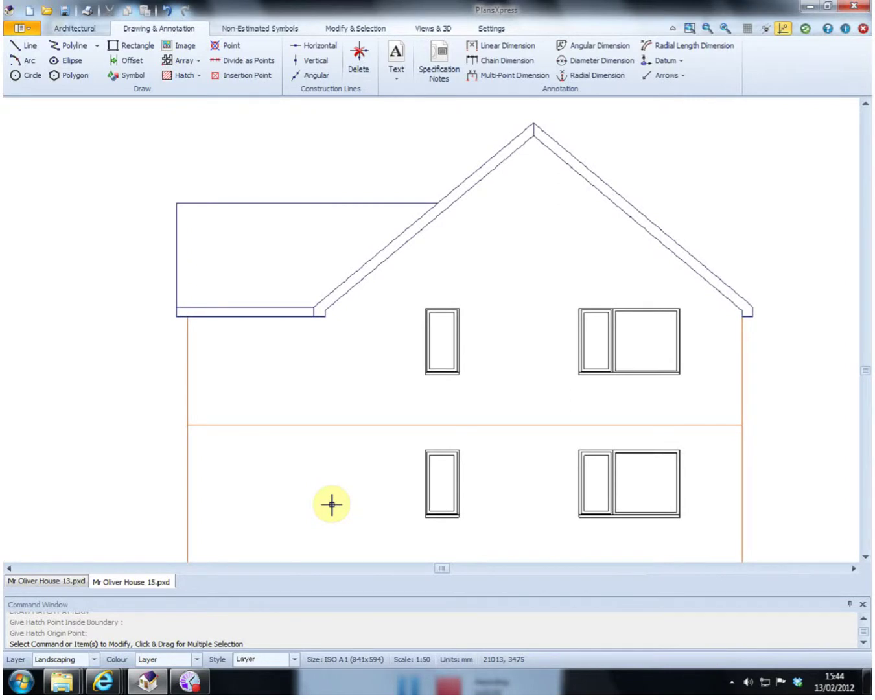
left_click(542, 424)
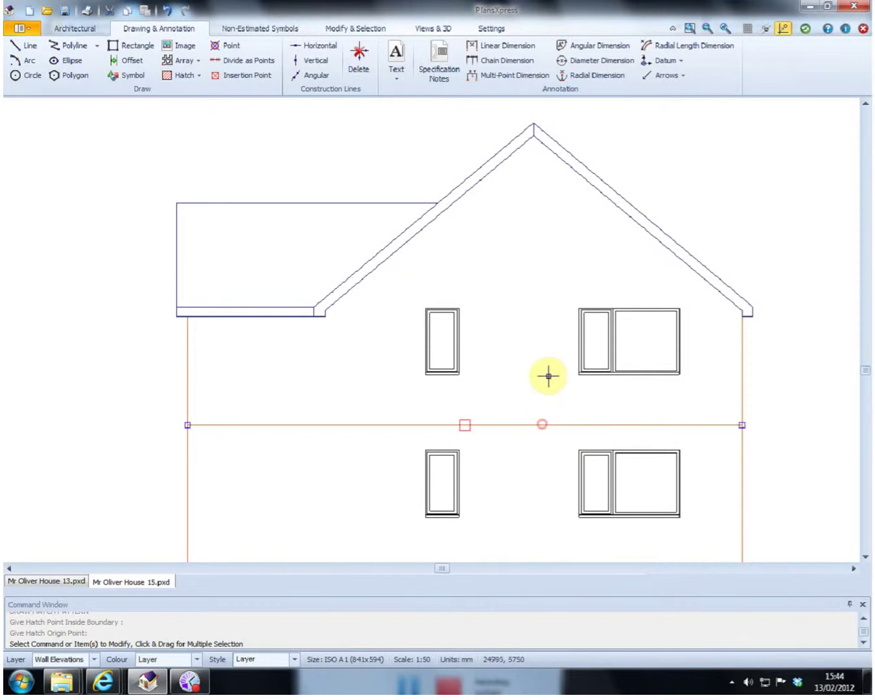
left_click(519, 419)
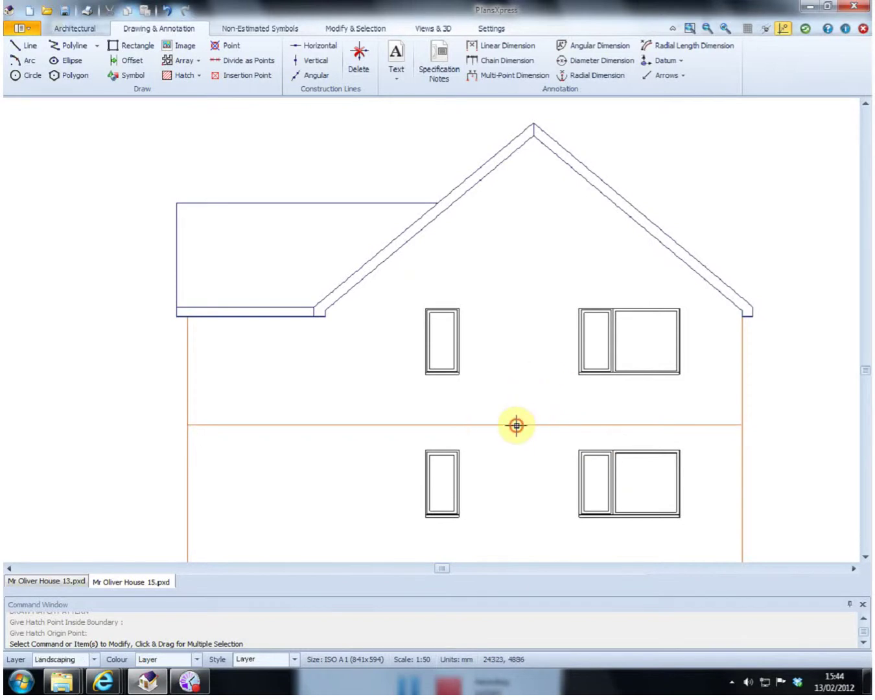
left_click(517, 425)
key("Delete")
Step: Bring up the Layers manager from the Views & 3D ribbon
scroll(515, 208, "down", 1)
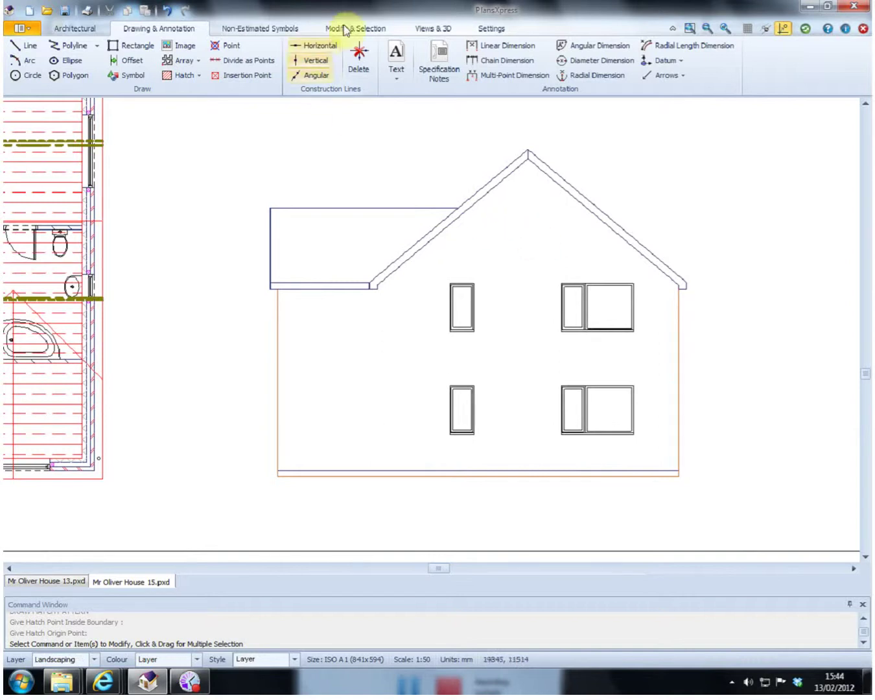
left_click(437, 30)
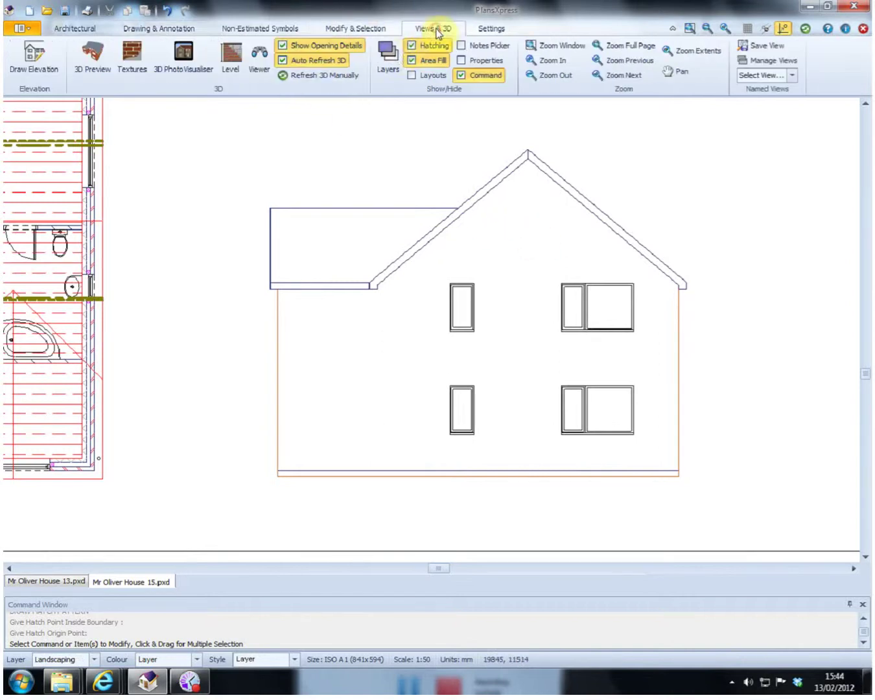
left_click(389, 72)
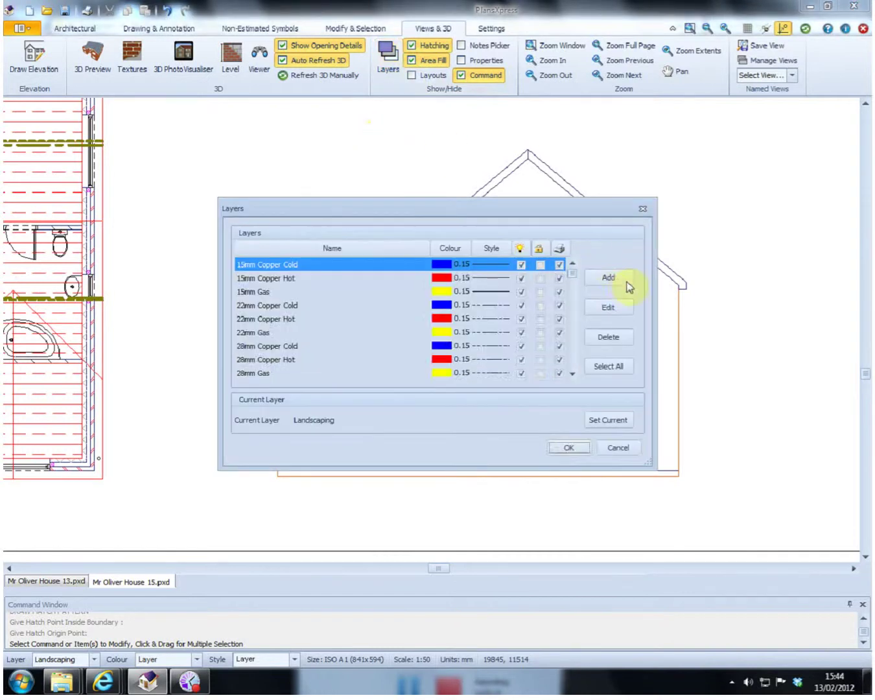
Step: In the Layers dialog, add a layer entry typing 'Ha' and apply with OK
left_click(620, 283)
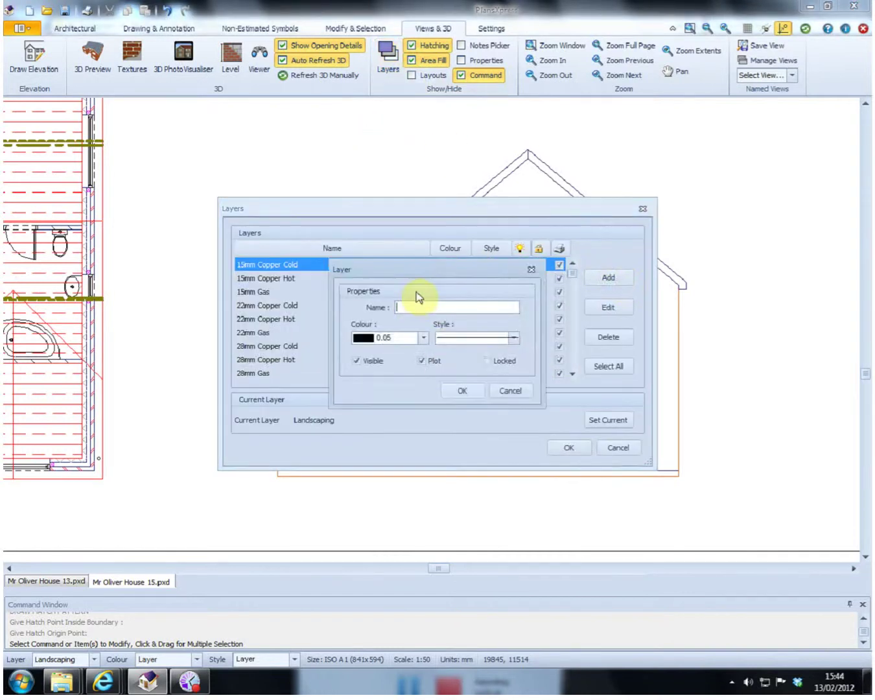
type("Hatching")
left_click(462, 390)
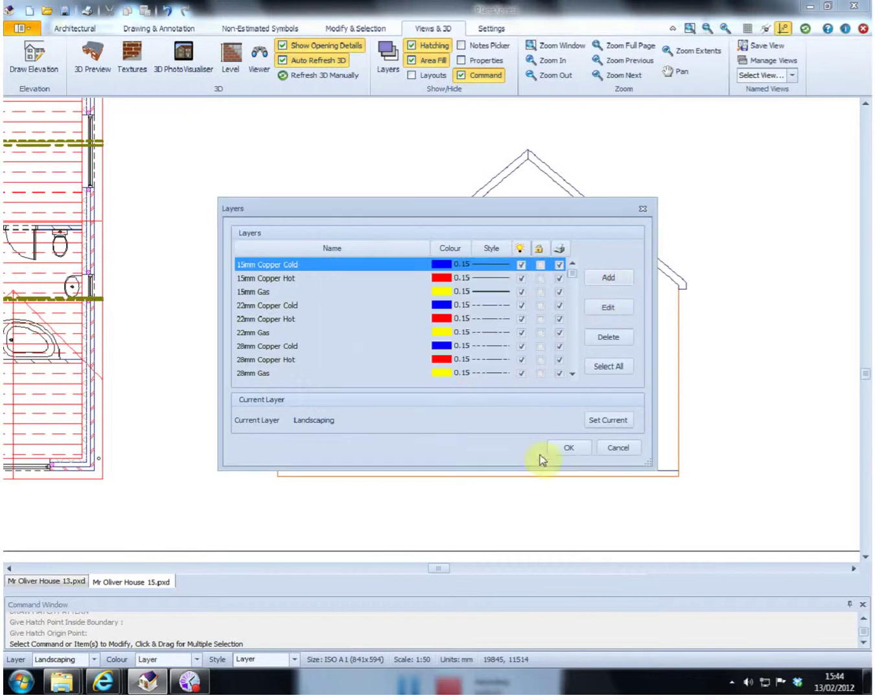
left_click(562, 448)
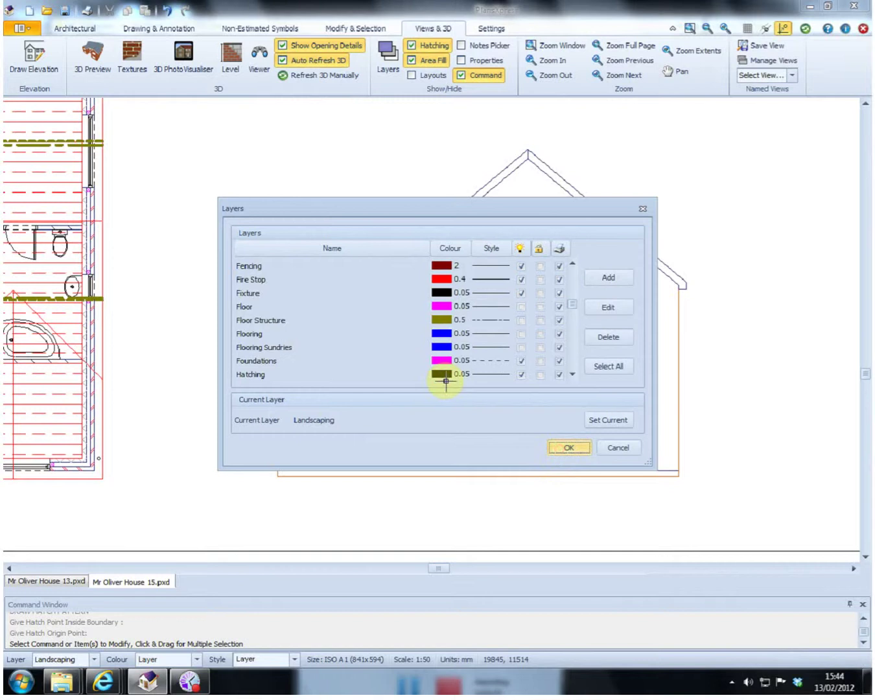
Step: Pick Hatching from the status-bar Layer dropdown to make it the current layer
scroll(419, 276, "down", 3)
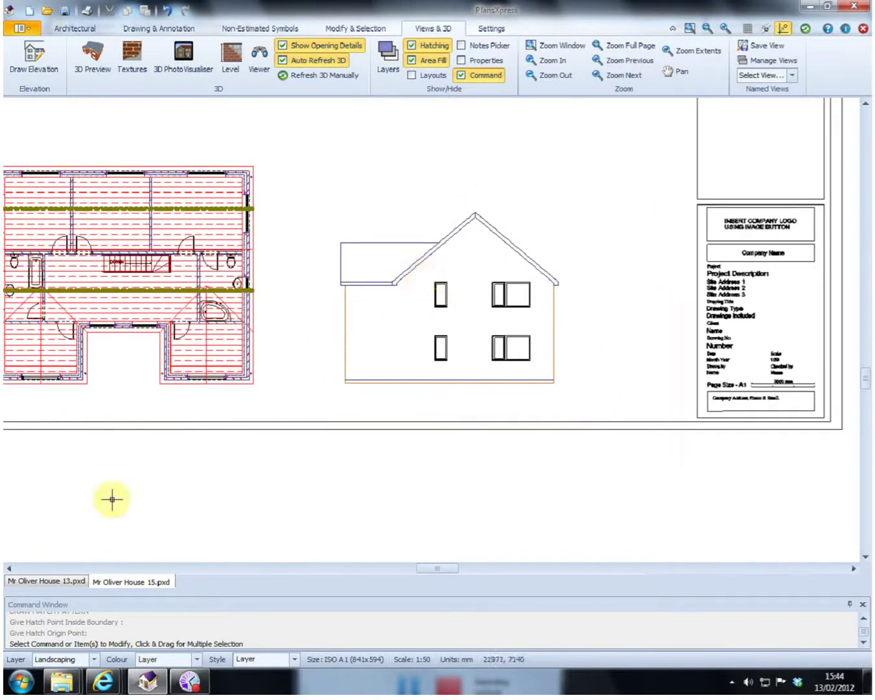
left_click(94, 660)
left_click(181, 611)
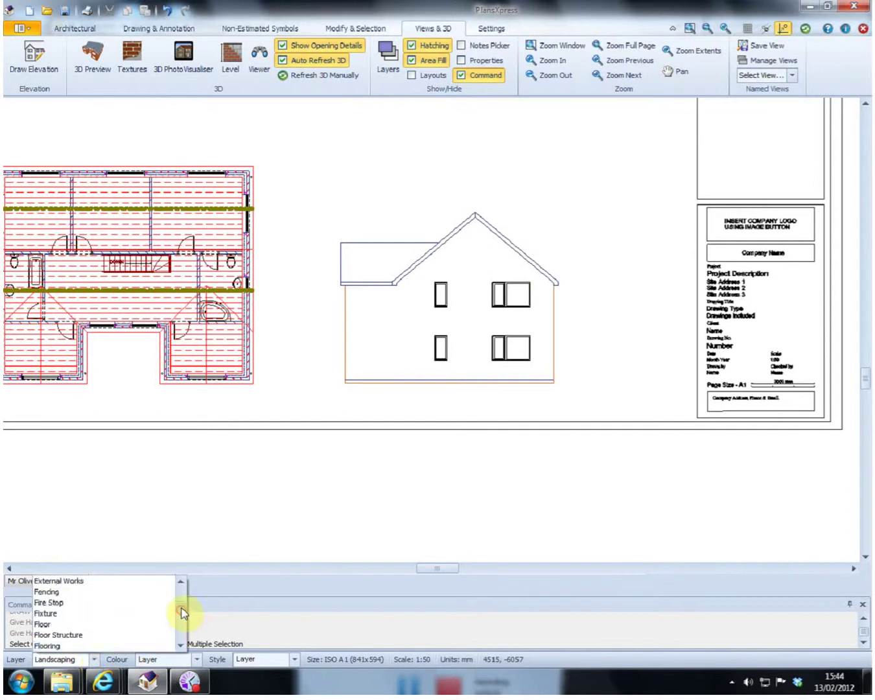
left_click_drag(180, 606, 181, 615)
left_click(181, 581)
left_click(180, 581)
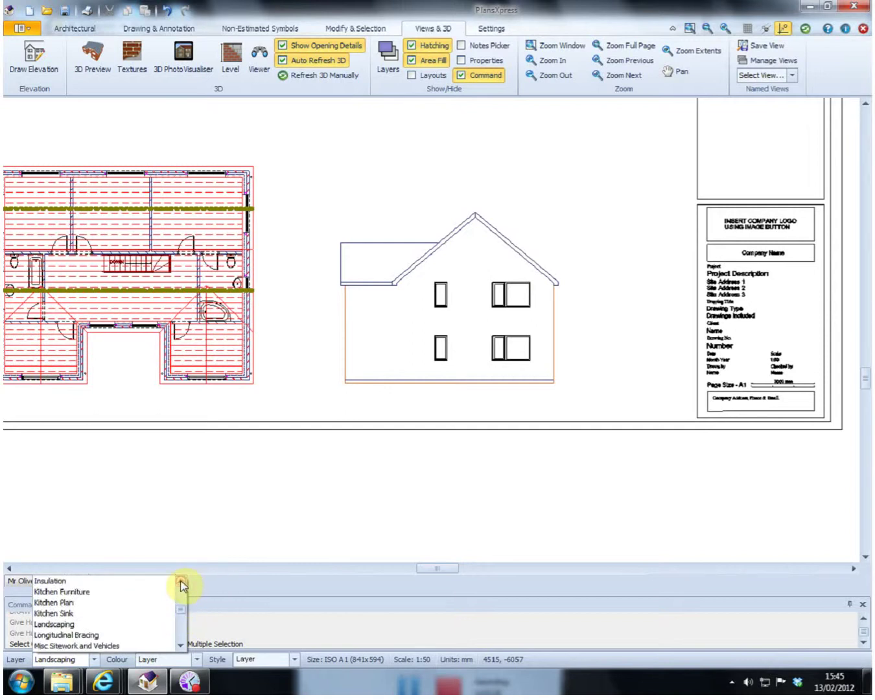
left_click(182, 644)
left_click(182, 645)
left_click(180, 645)
left_click(182, 644)
left_click(181, 644)
left_click(181, 645)
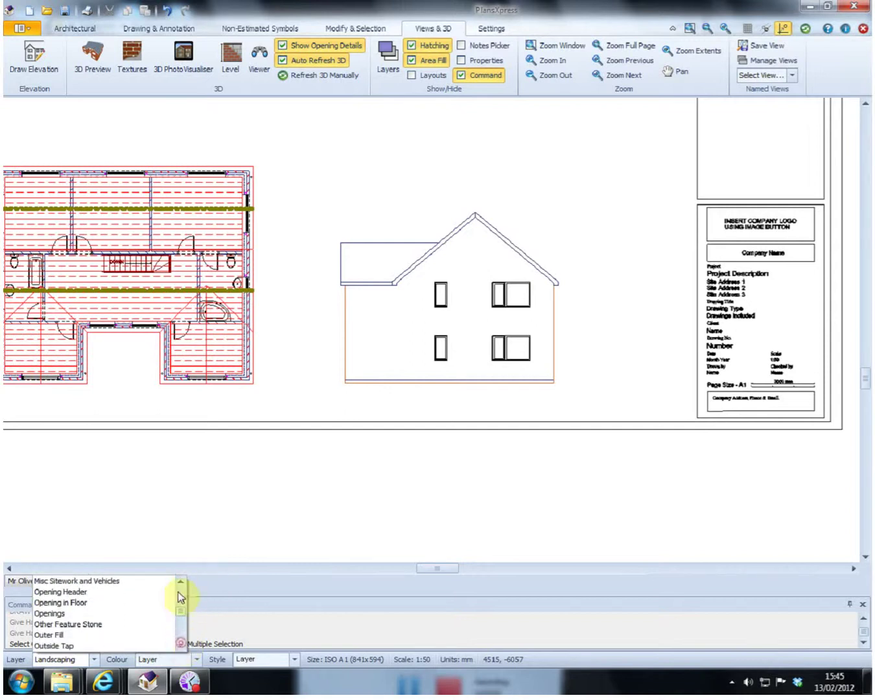
left_click(181, 583)
left_click(180, 583)
left_click(181, 583)
left_click(181, 583)
left_click(182, 582)
left_click(181, 583)
left_click(181, 584)
left_click(181, 583)
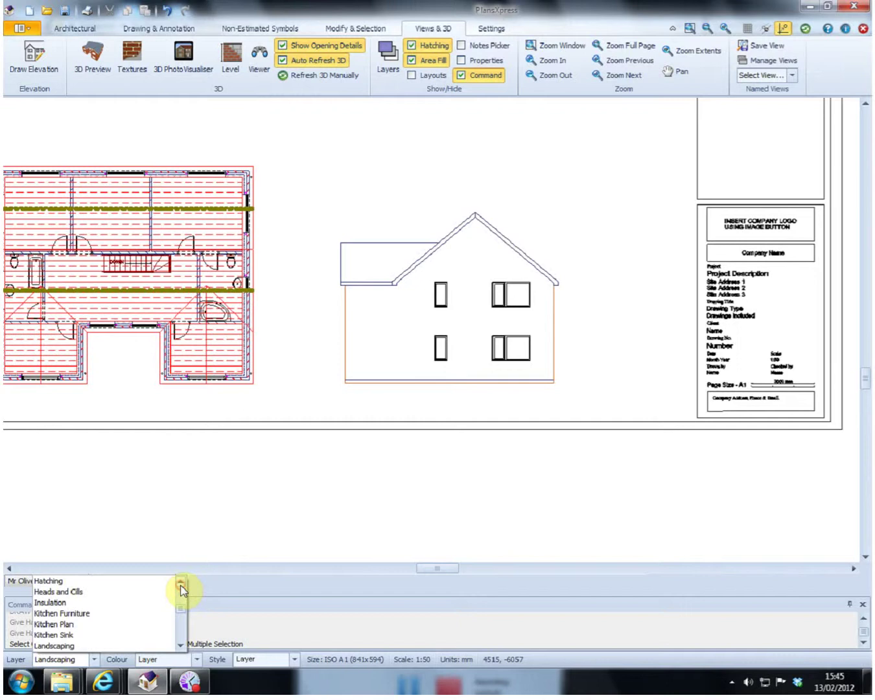
left_click(65, 583)
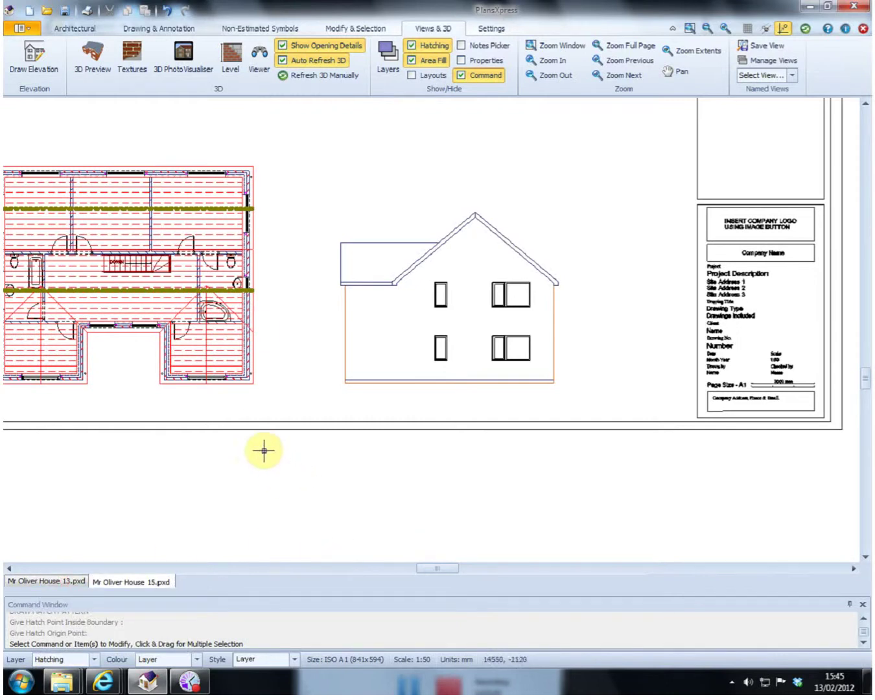
Step: Start a boundary polyline at the eaves corner, through the fascia corner to the roof apex
left_click(94, 32)
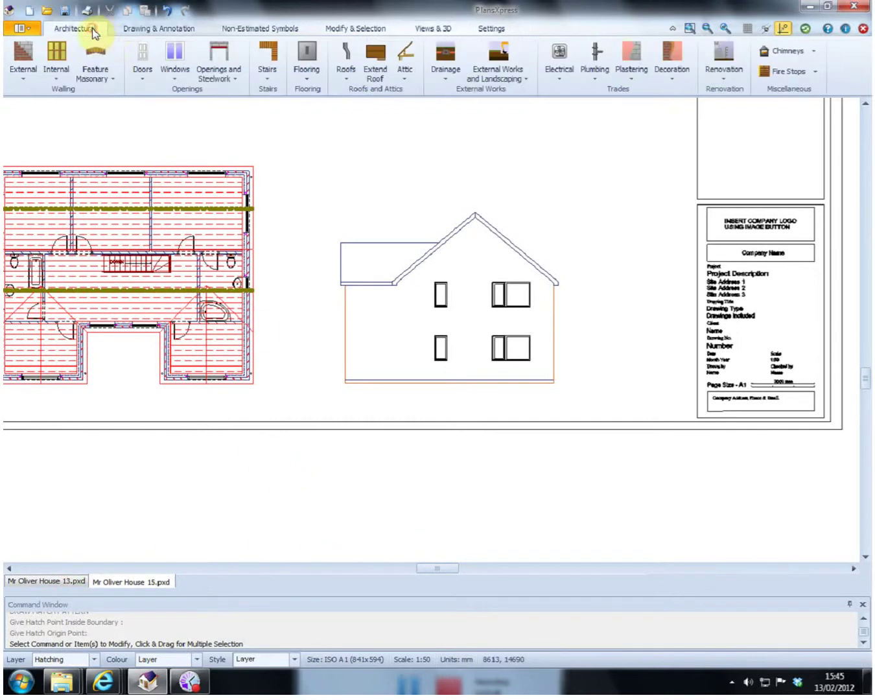
left_click(127, 32)
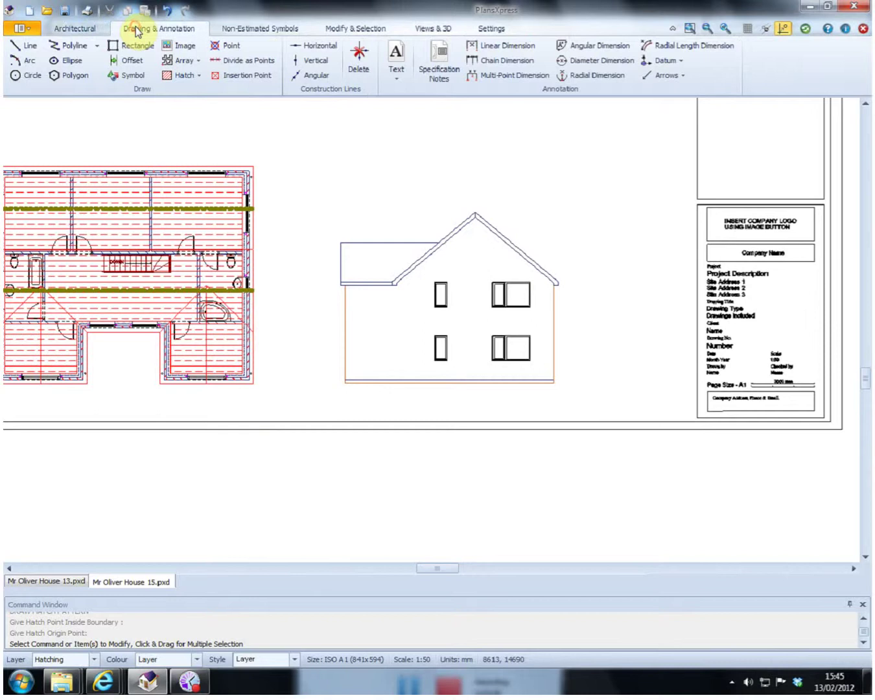
left_click(79, 48)
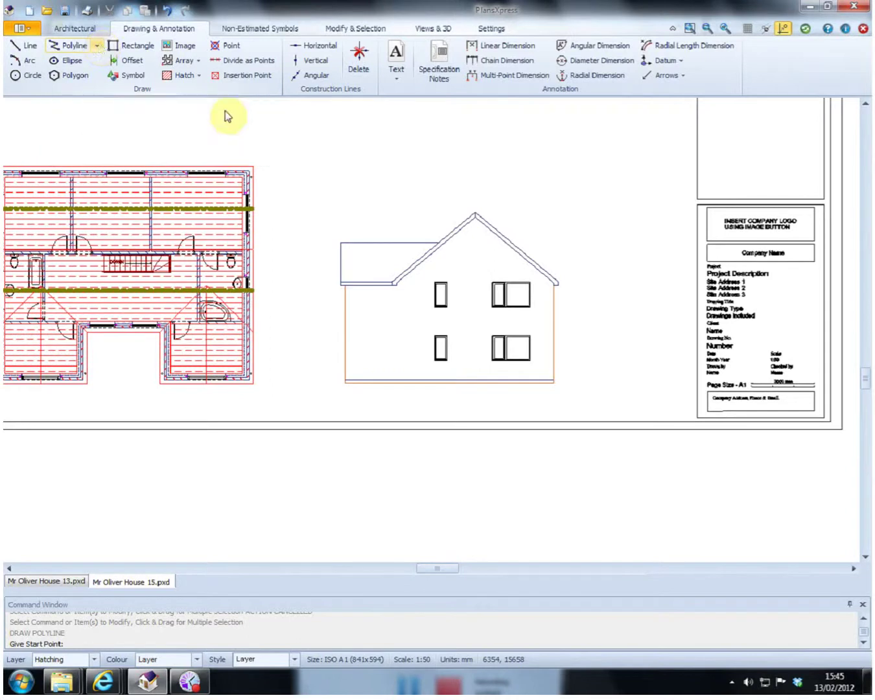
scroll(347, 282, "up", 3)
left_click(331, 278)
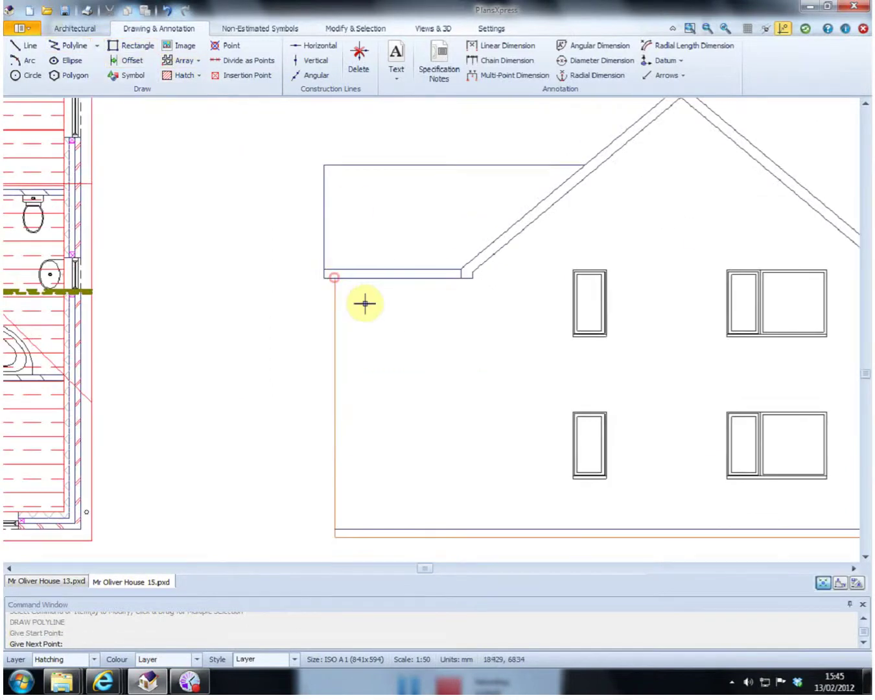
scroll(475, 279, "up", 3)
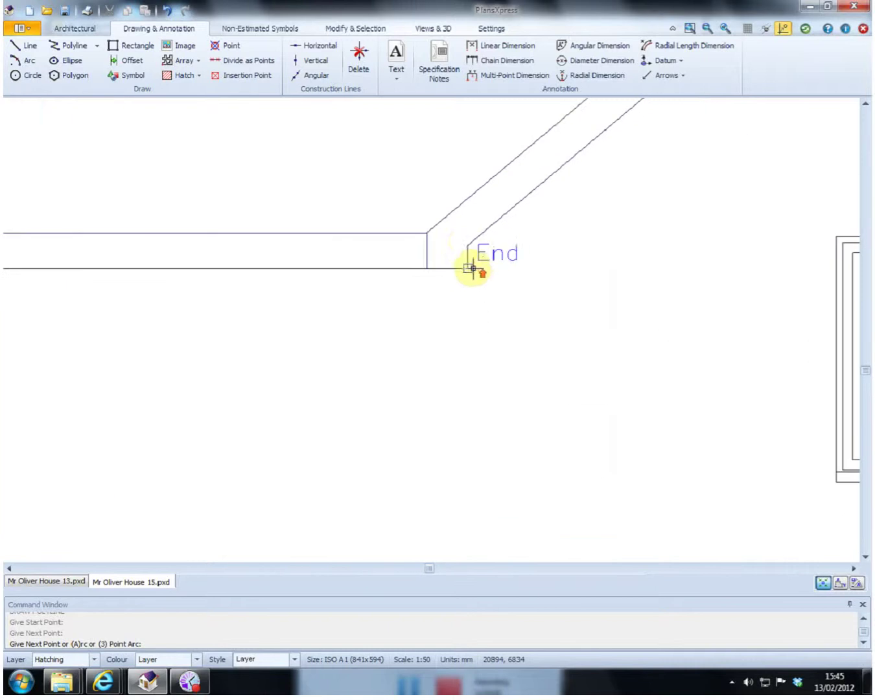
left_click(471, 272)
scroll(497, 285, "down", 2)
scroll(545, 348, "down", 3)
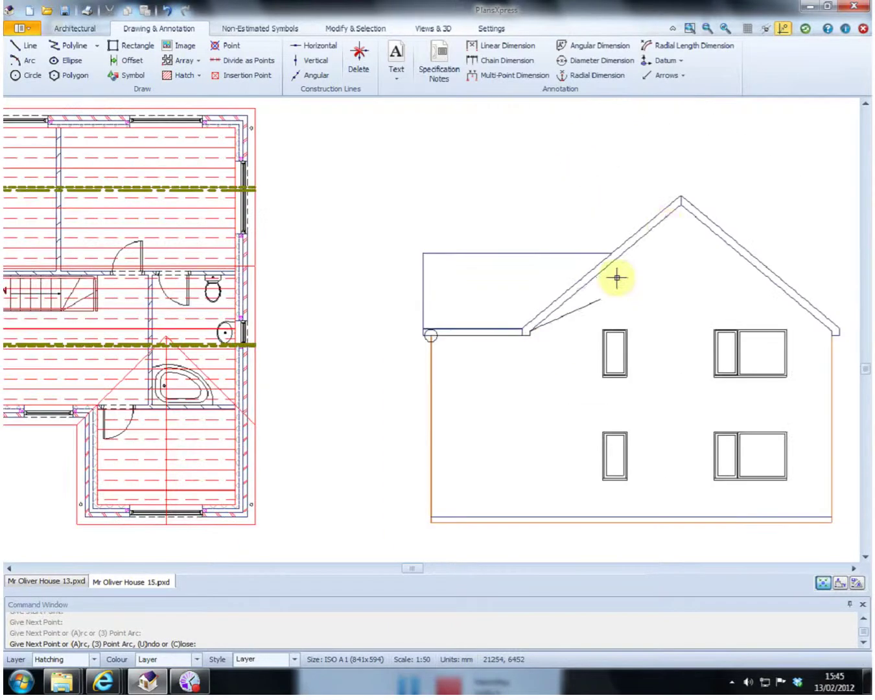
scroll(674, 208, "up", 2)
left_click(683, 192)
Step: Continue the polyline down the right eaves and wall, across the base, and finish it
scroll(646, 310, "down", 3)
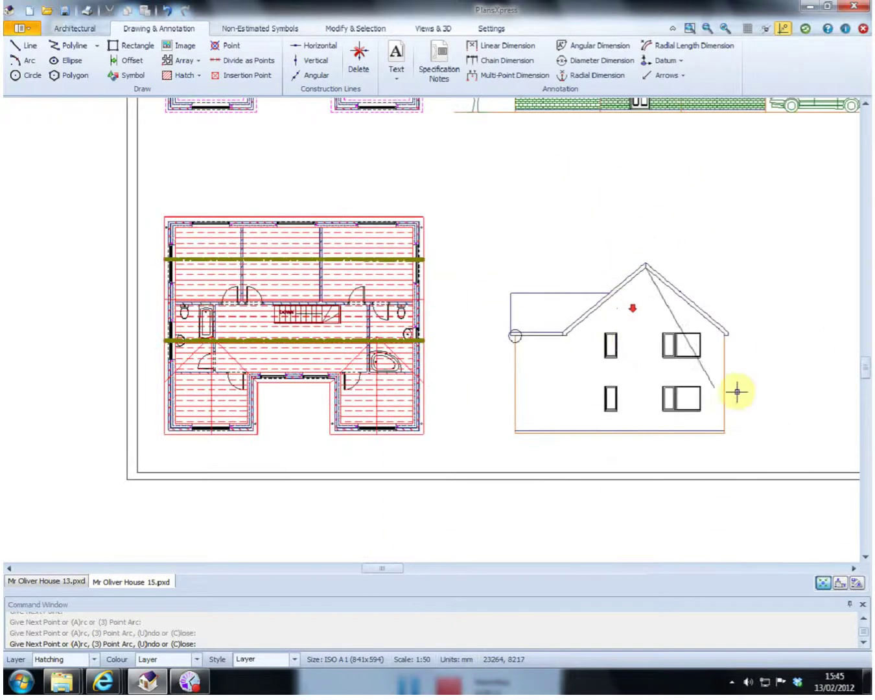
scroll(736, 391, "up", 3)
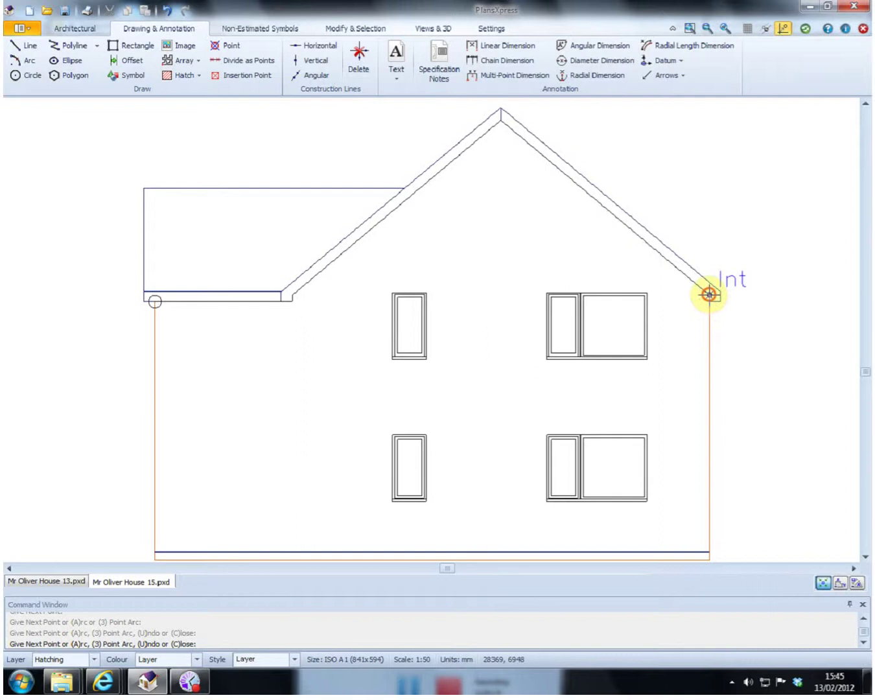
left_click(708, 294)
left_click(708, 552)
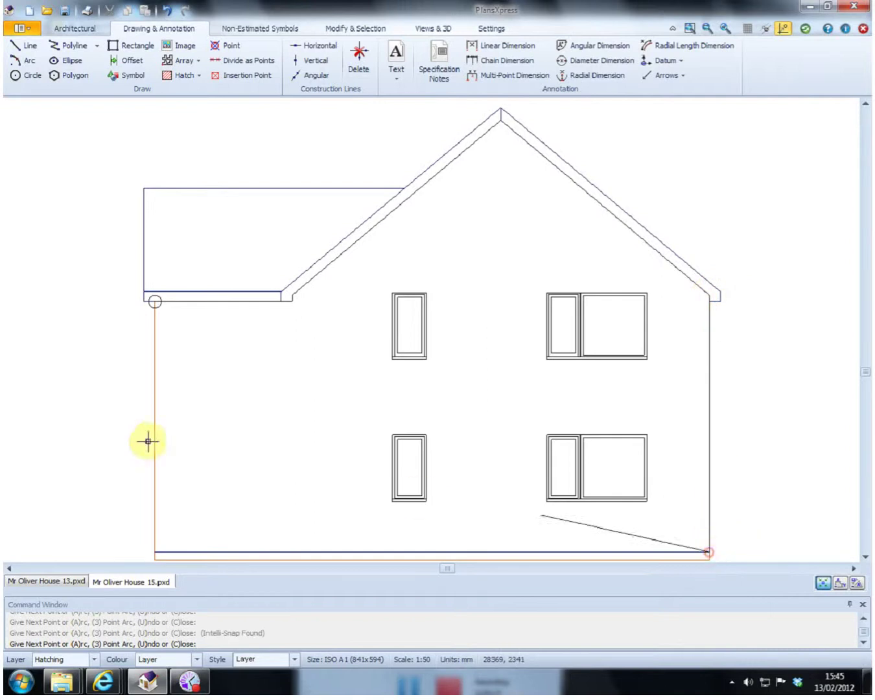
left_click(166, 536)
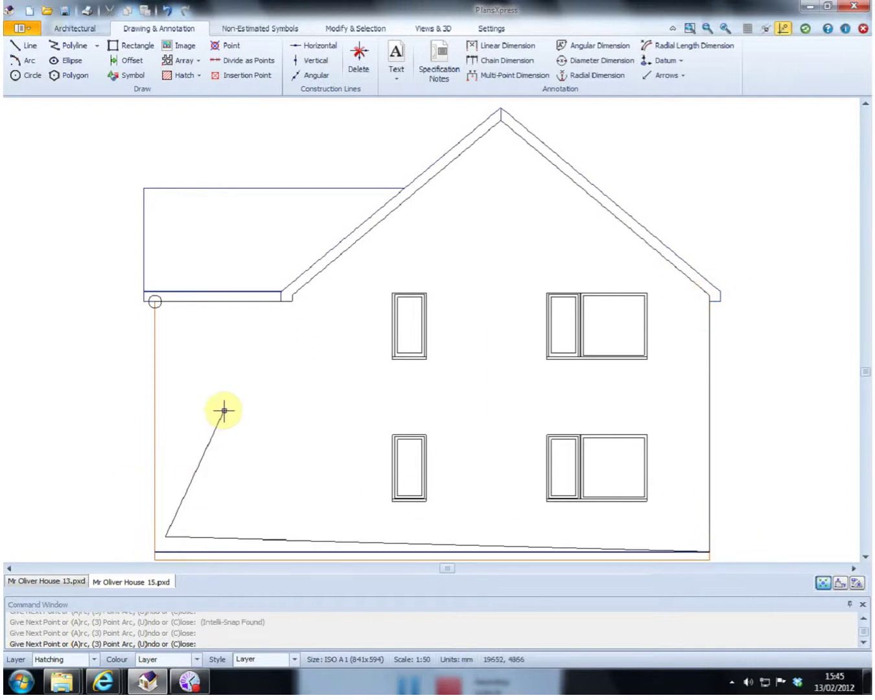
scroll(156, 556, "up", 3)
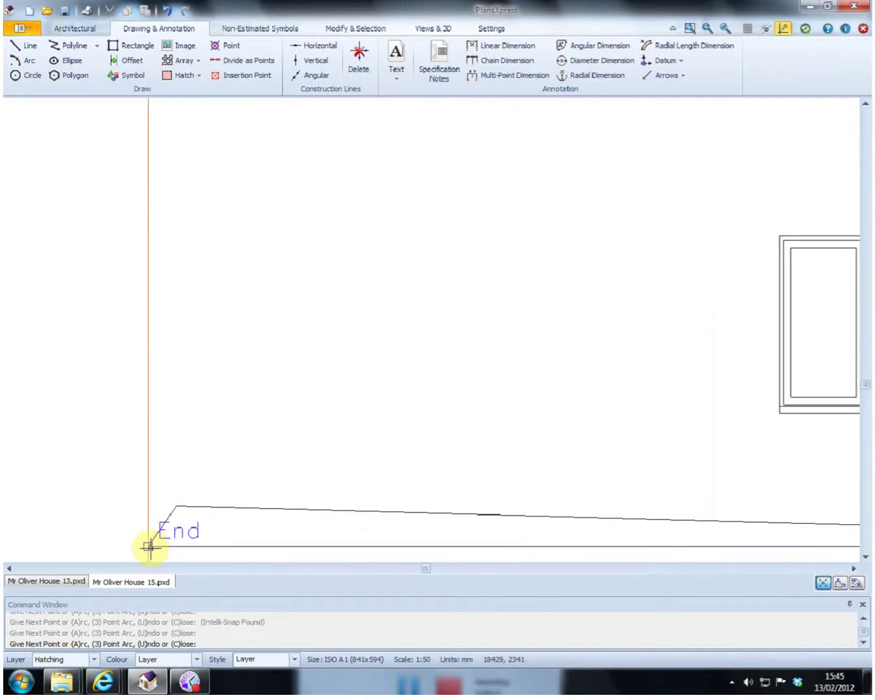
left_click(150, 546)
right_click(244, 252)
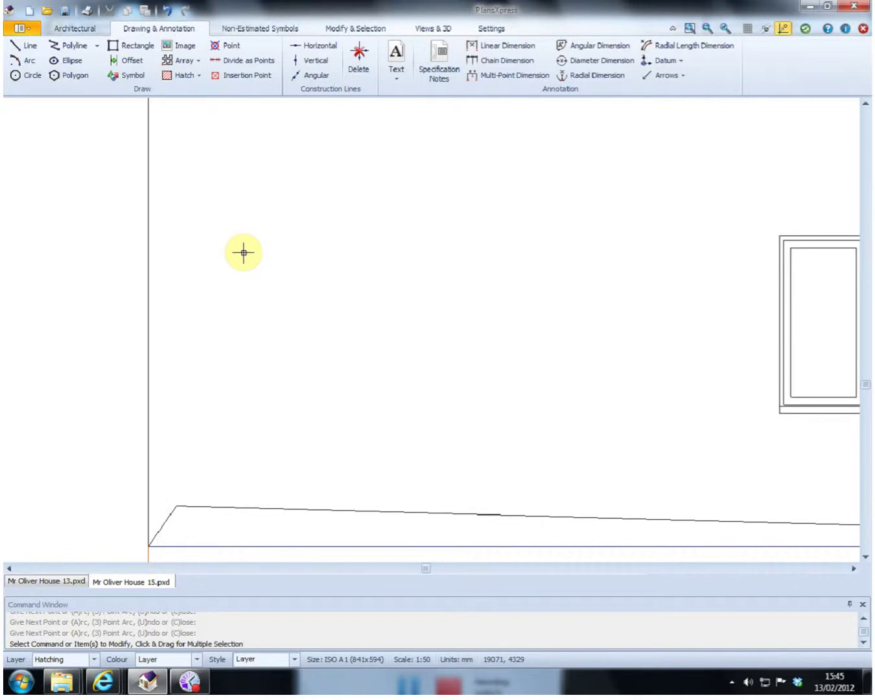
Step: Move the polyline's stray diagonal vertex onto the wall's bottom-left corner
left_click(257, 506)
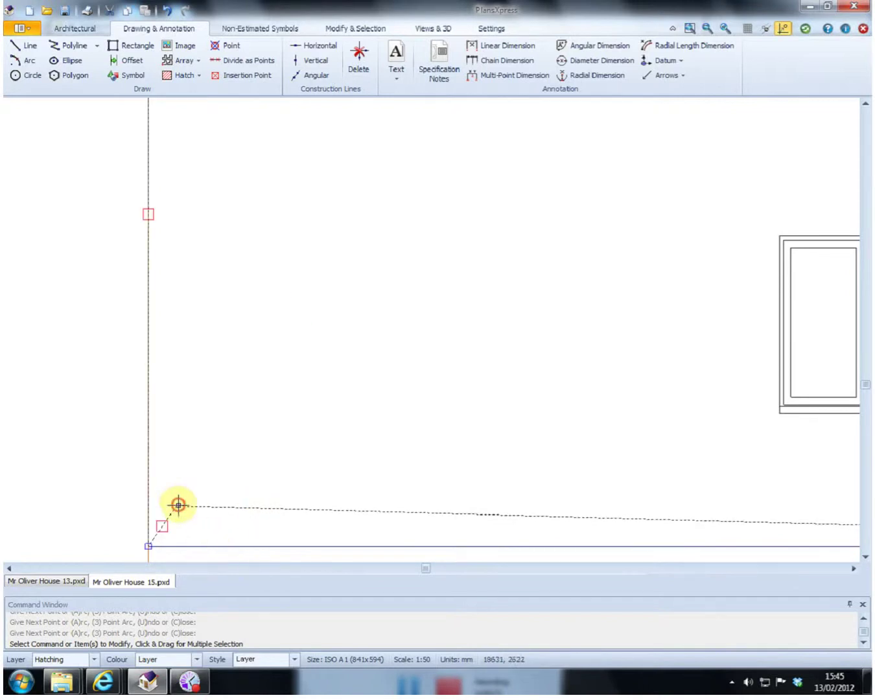
left_click(162, 526)
left_click(148, 546)
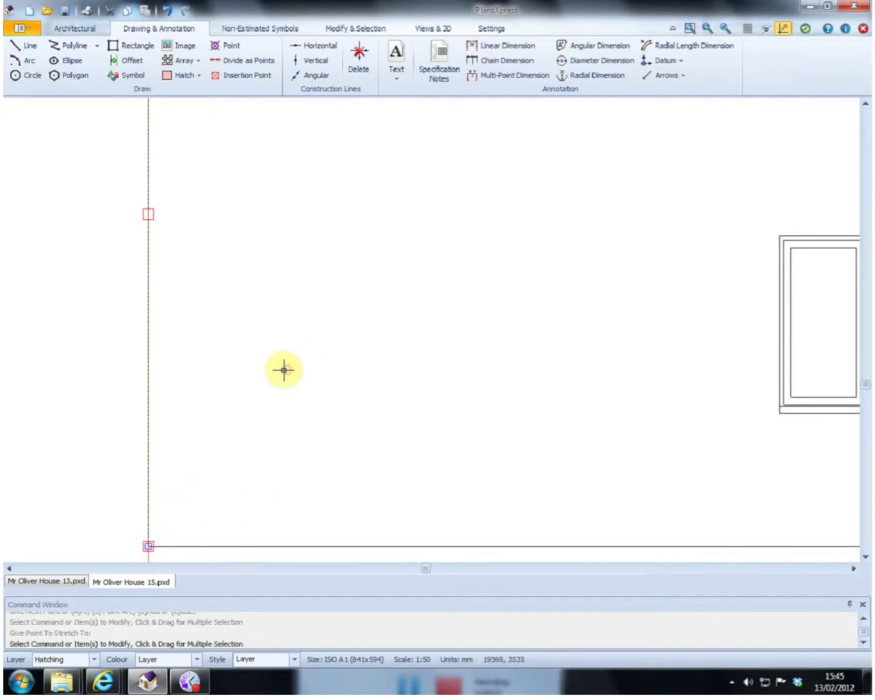
scroll(241, 355, "down", 3)
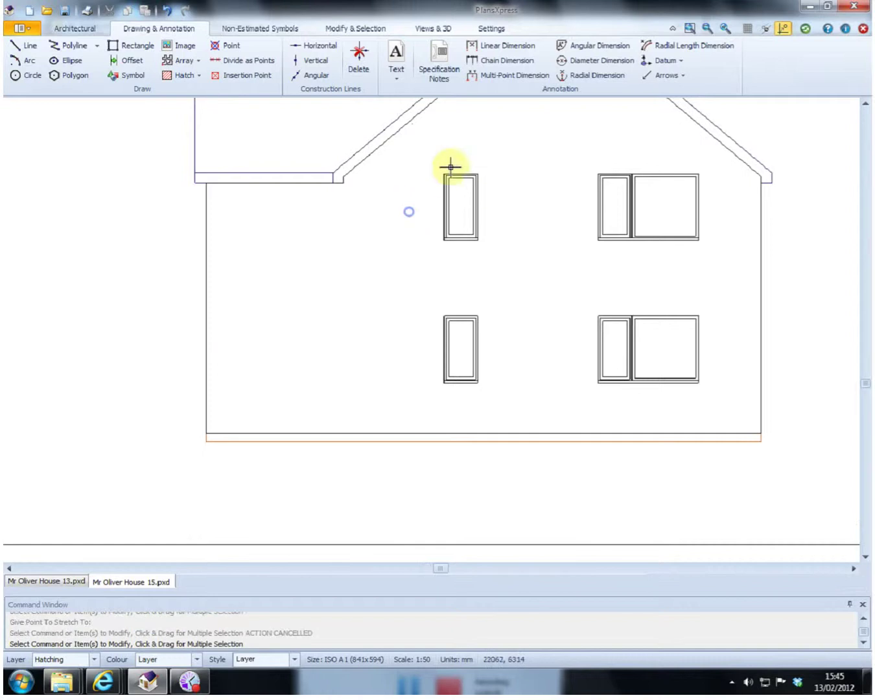
Step: Trace a closed polyline around the upper-left window's four corners
key("Return")
scroll(445, 174, "up", 3)
scroll(440, 180, "up", 2)
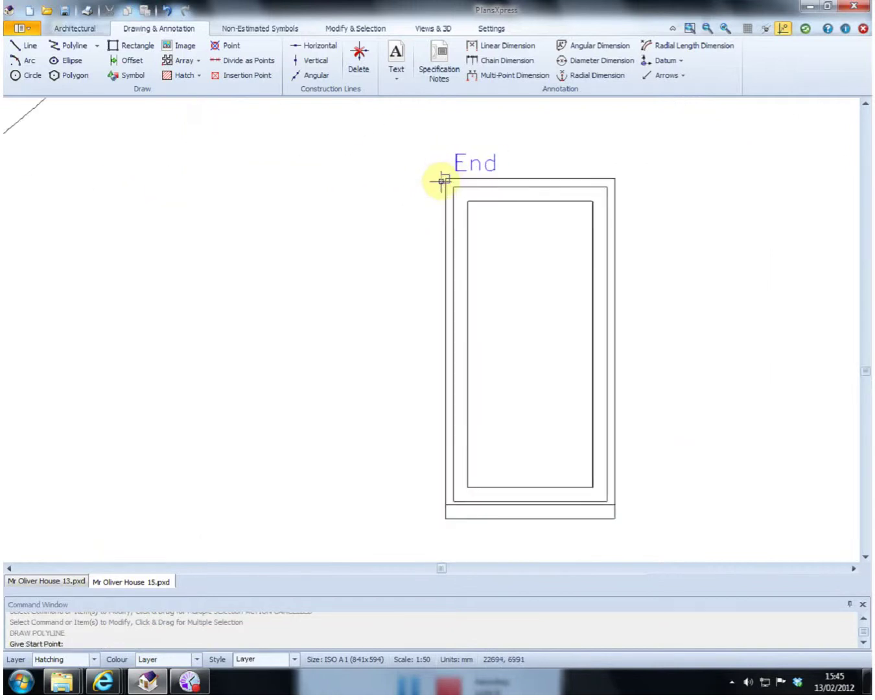
left_click(443, 178)
left_click(617, 178)
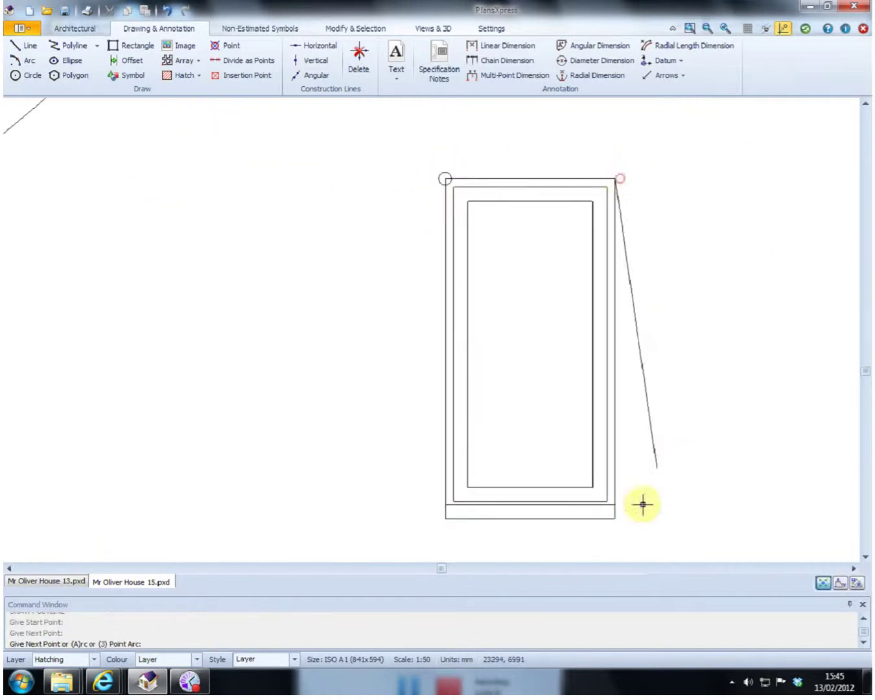
left_click(616, 518)
left_click(445, 518)
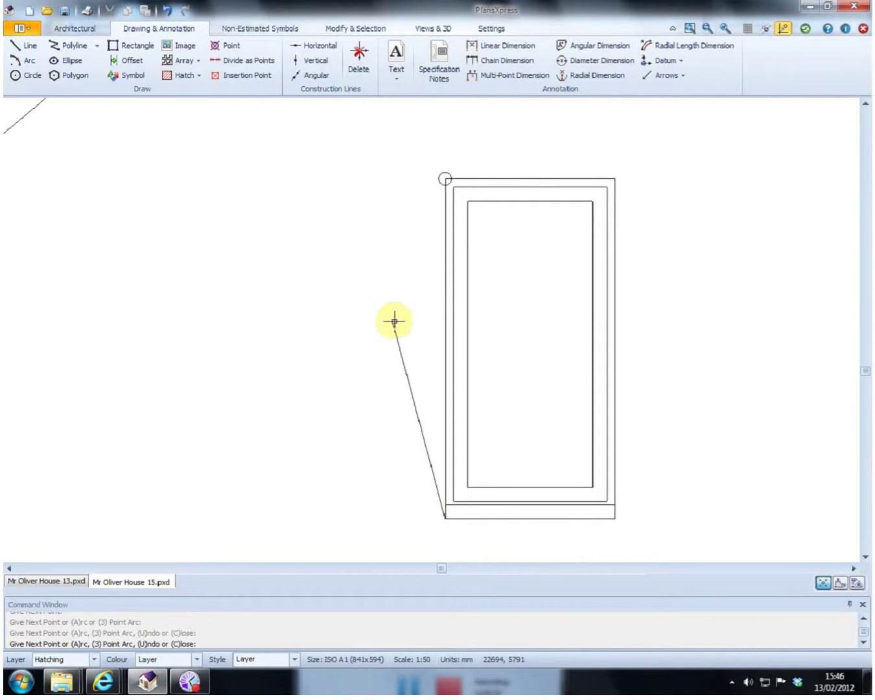
right_click(394, 320)
scroll(650, 279, "down", 2)
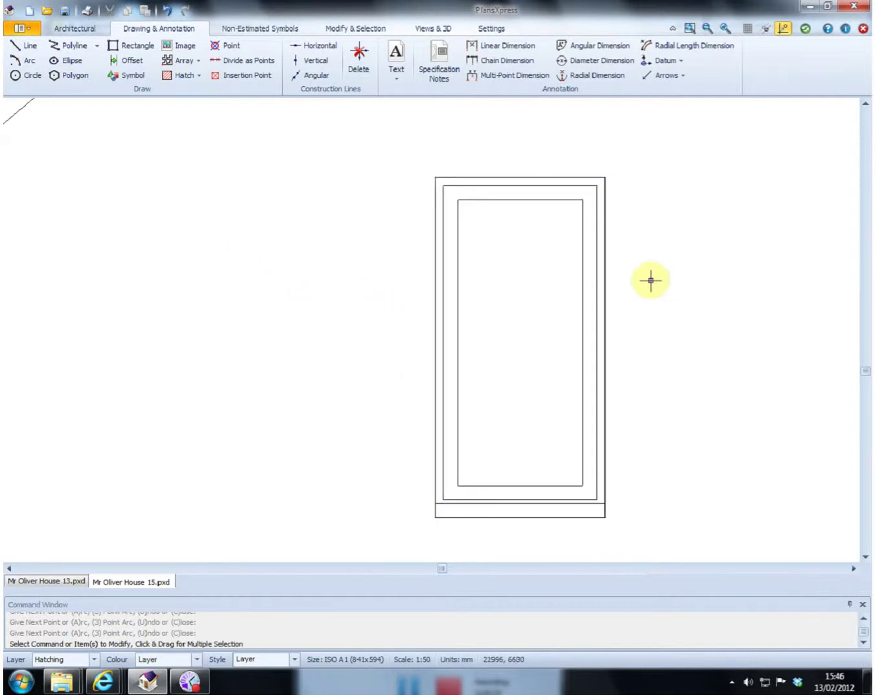
scroll(651, 278, "down", 2)
Step: Outline the upper-right window with a closed four-corner polyline
key("Return")
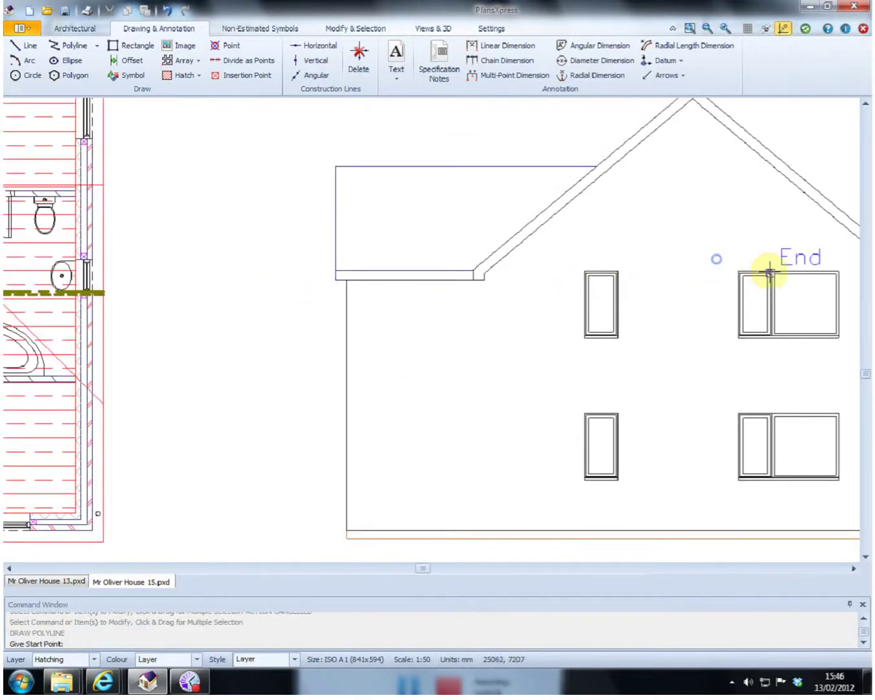
scroll(741, 272, "up", 2)
left_click(660, 261)
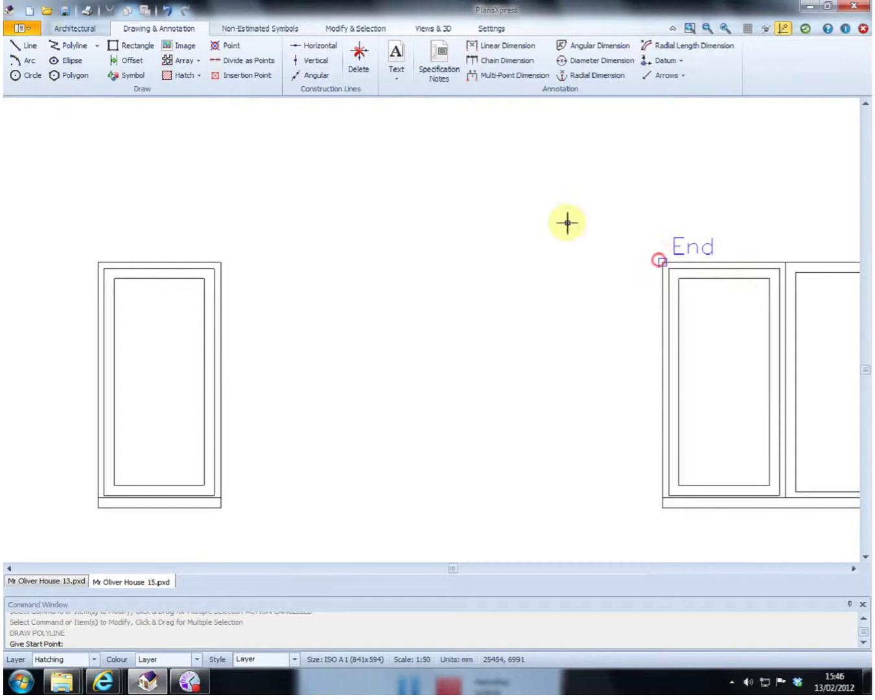
scroll(460, 232, "down", 3)
scroll(756, 224, "up", 3)
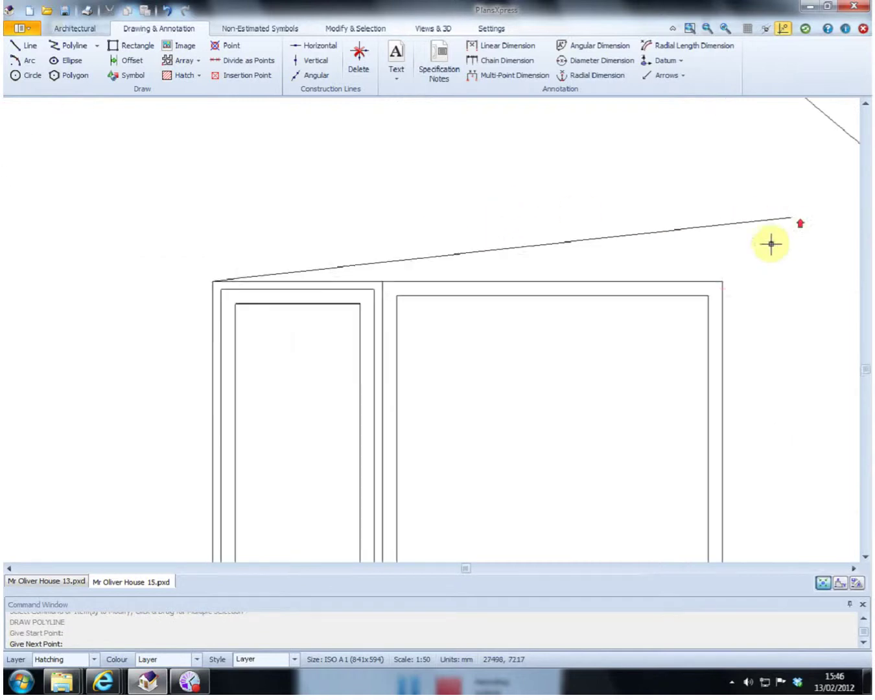
left_click(721, 281)
scroll(674, 188, "down", 3)
scroll(698, 350, "up", 2)
scroll(694, 273, "up", 1)
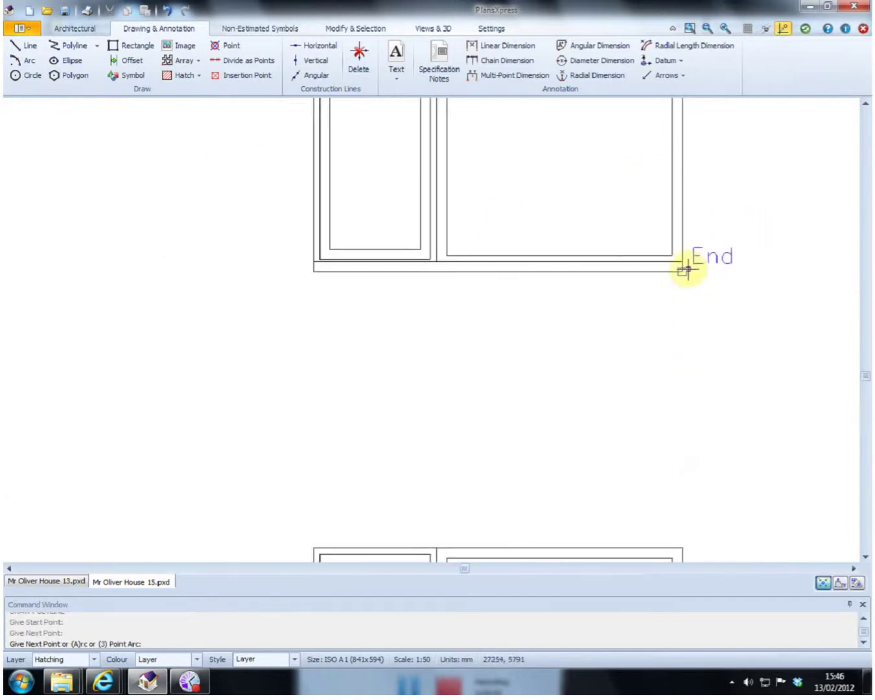
left_click(683, 271)
left_click(310, 275)
scroll(296, 328, "down", 2)
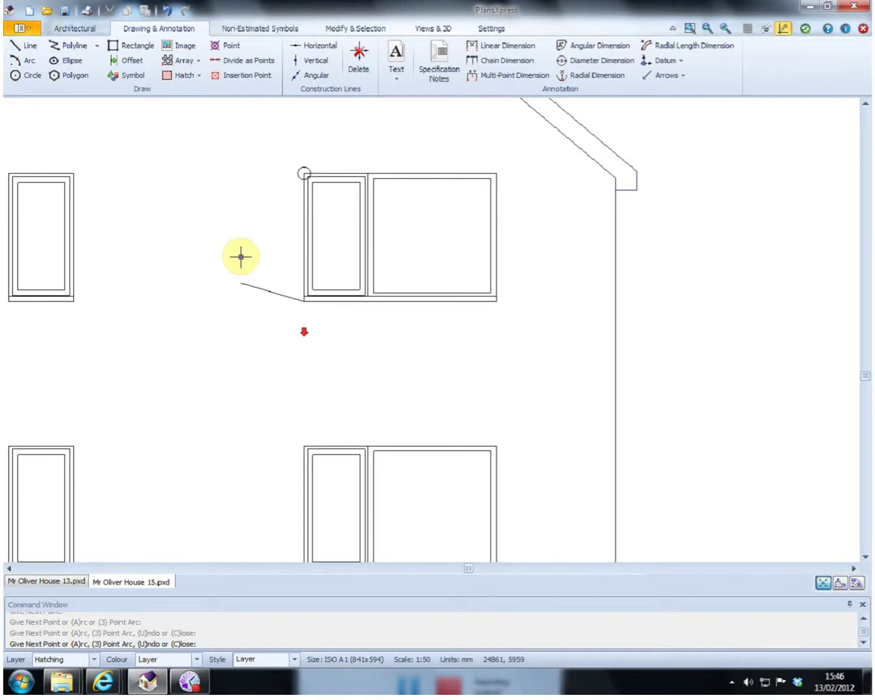
right_click(248, 252)
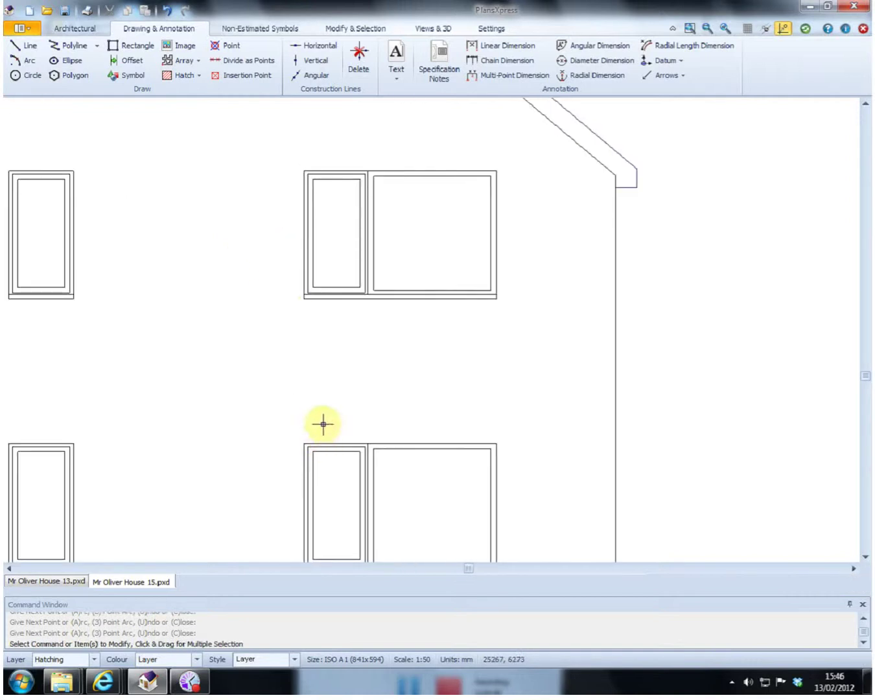
Step: Outline the lower-right window with a closed four-corner polyline
key("Return")
scroll(302, 438, "up", 3)
left_click(300, 447)
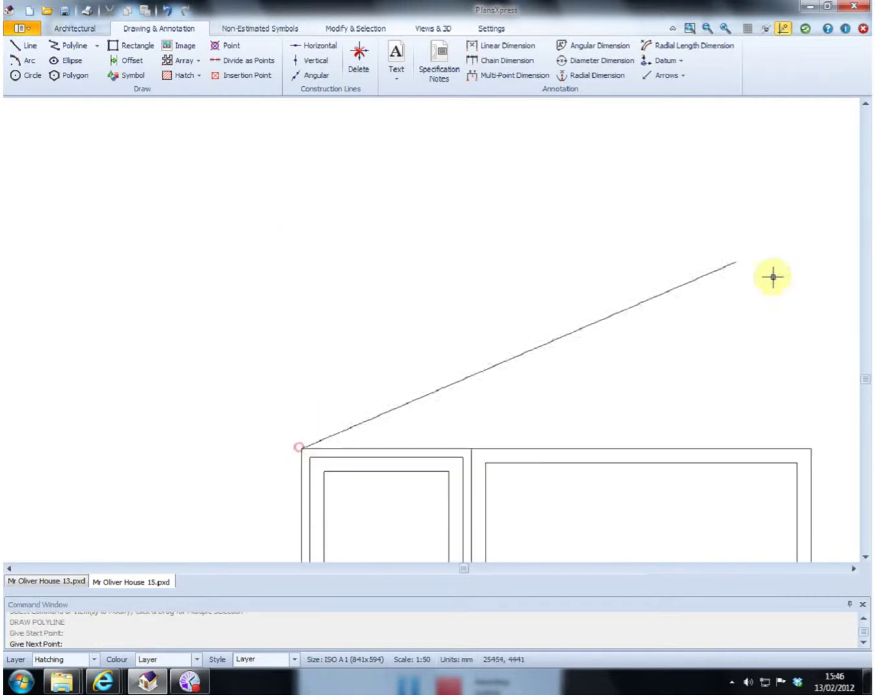
left_click(811, 448)
scroll(587, 223, "down", 2)
scroll(557, 212, "up", 1)
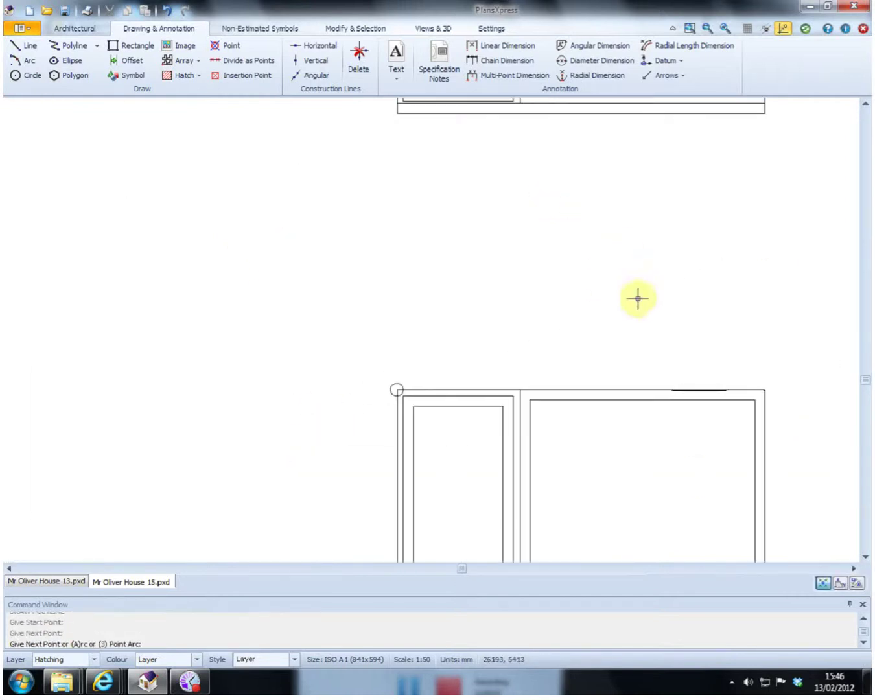
scroll(630, 245, "down", 2)
scroll(691, 458, "up", 3)
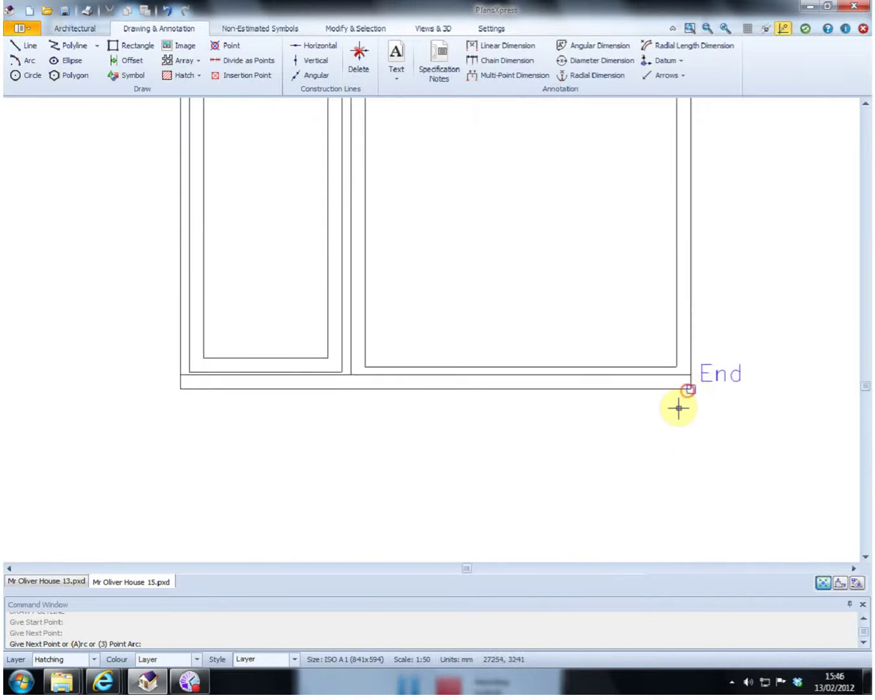
left_click(689, 391)
left_click(180, 388)
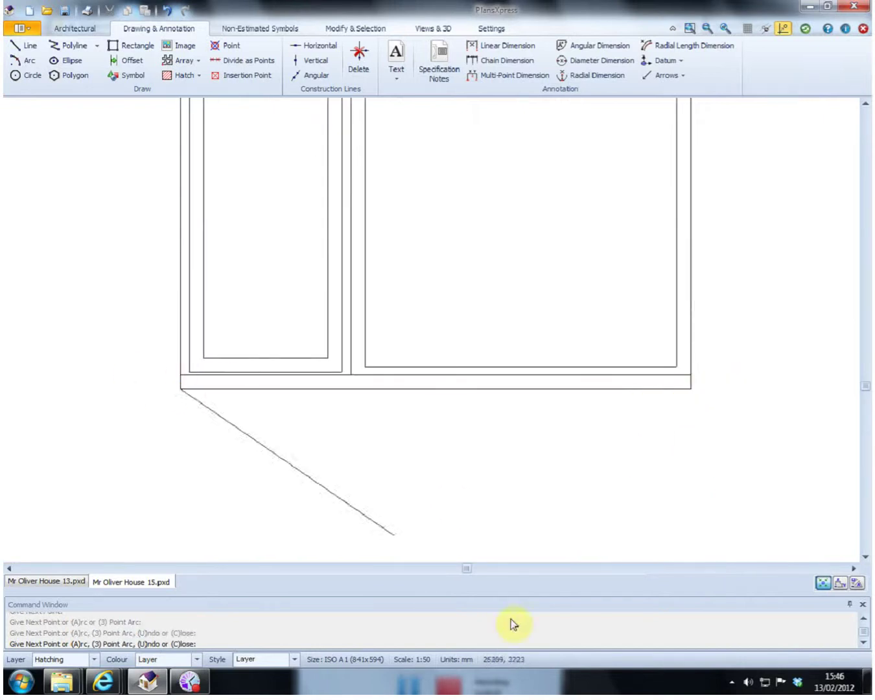
scroll(7, 355, "down", 2)
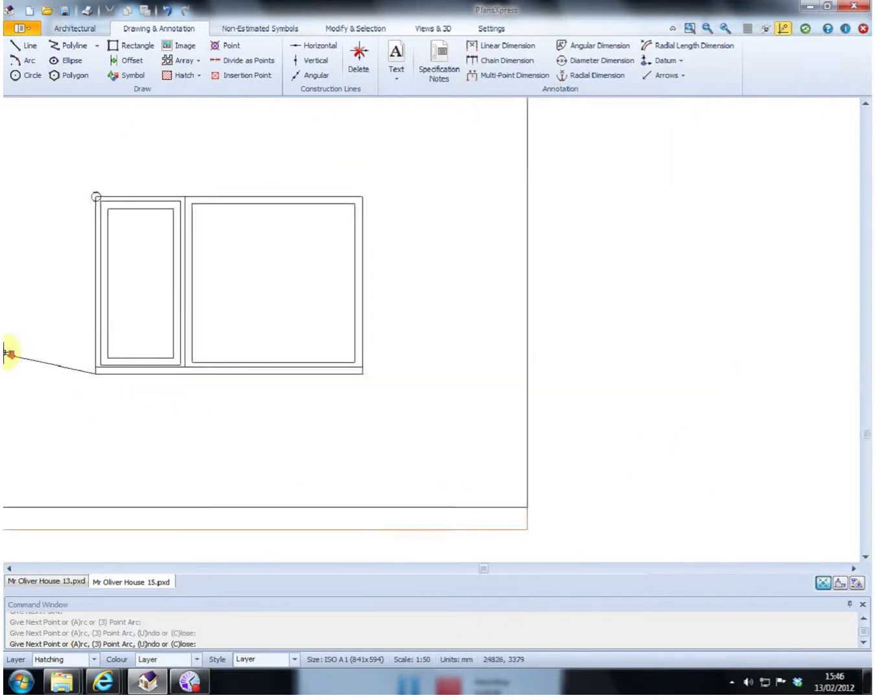
right_click(35, 318)
scroll(146, 317, "down", 4)
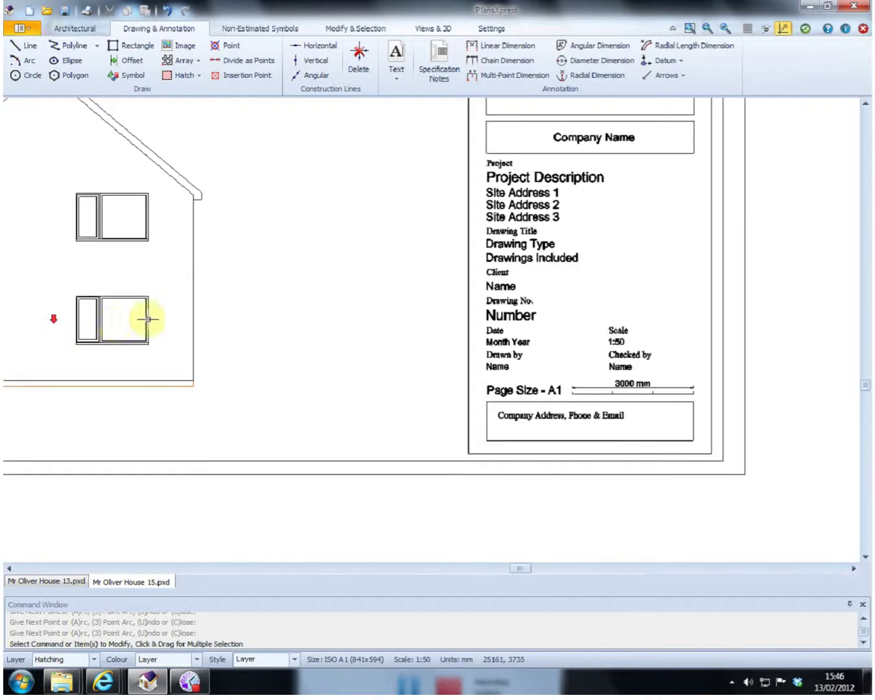
scroll(65, 315, "up", 4)
scroll(16, 260, "up", 4)
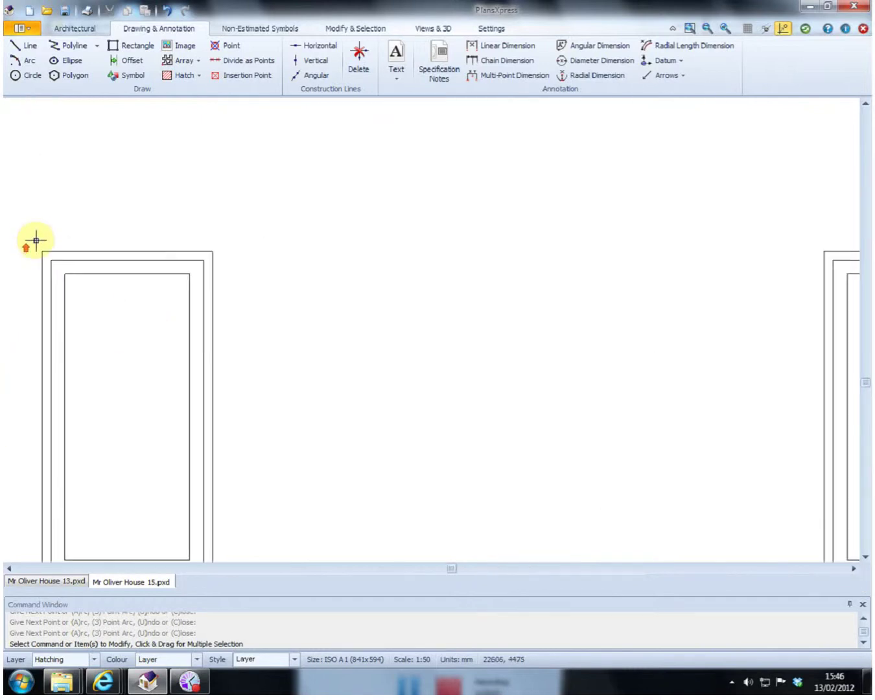
Step: Outline the lower-left window with a closed four-corner polyline
key("Return")
left_click(43, 250)
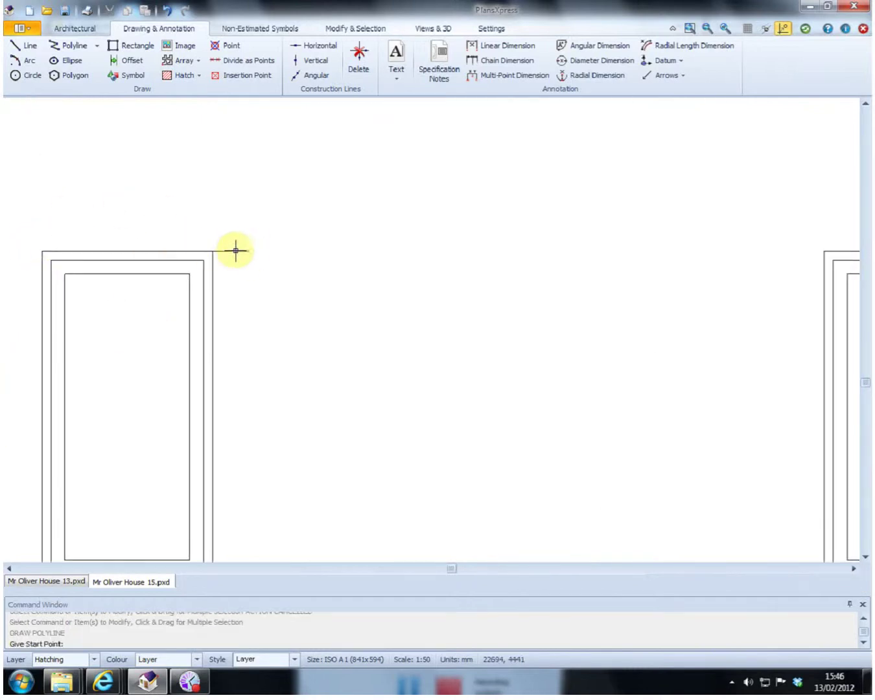
left_click(328, 204)
scroll(389, 191, "down", 5)
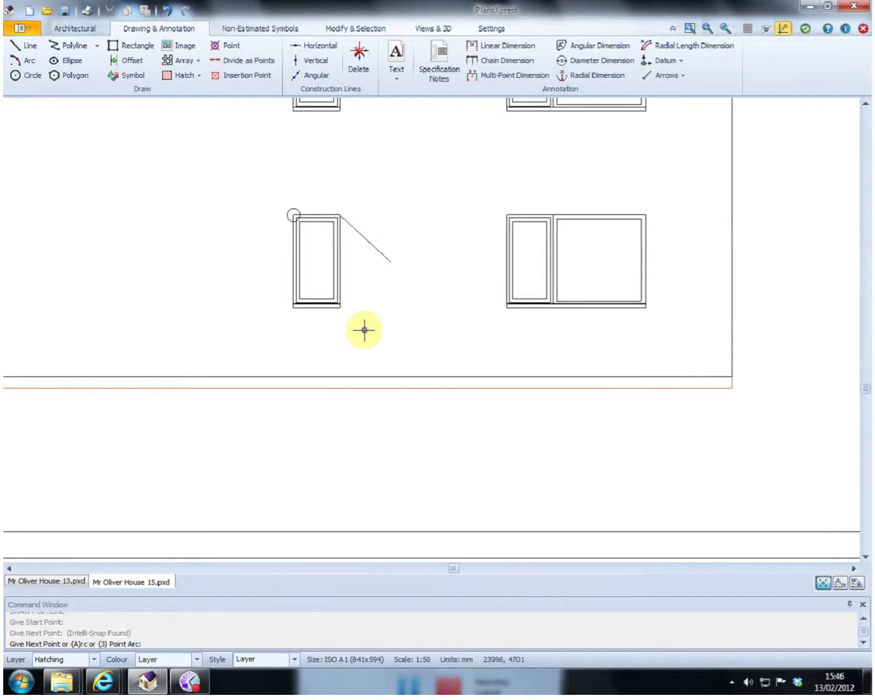
scroll(354, 317, "up", 4)
left_click(343, 293)
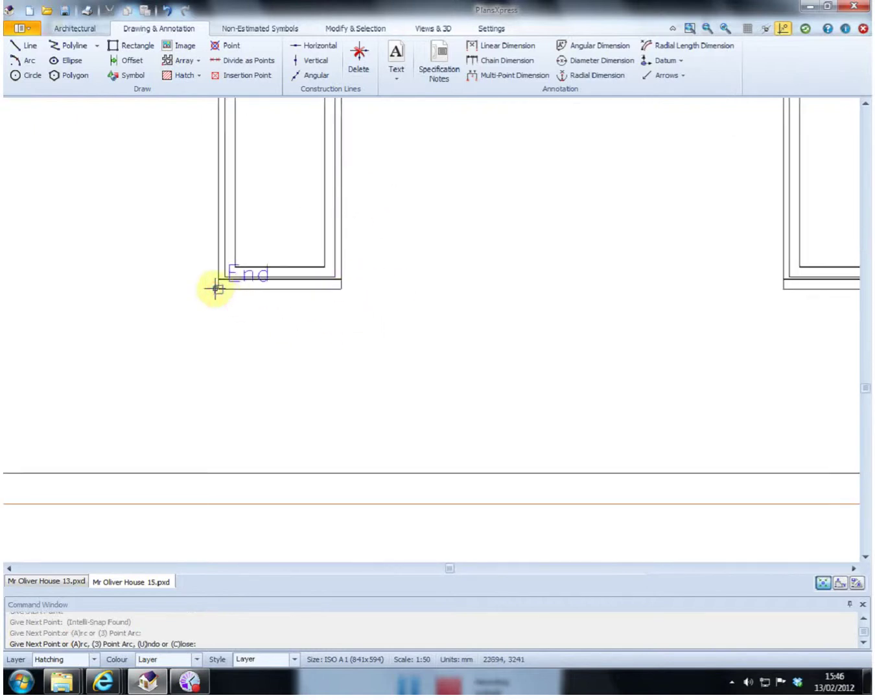
left_click(217, 288)
scroll(137, 316, "down", 3)
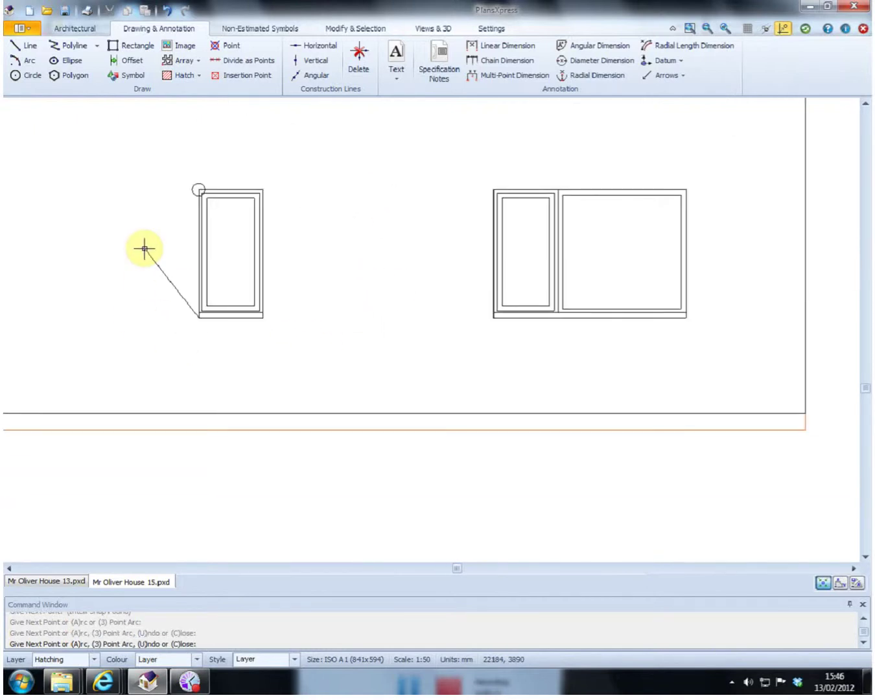
right_click(143, 249)
scroll(213, 318, "down", 4)
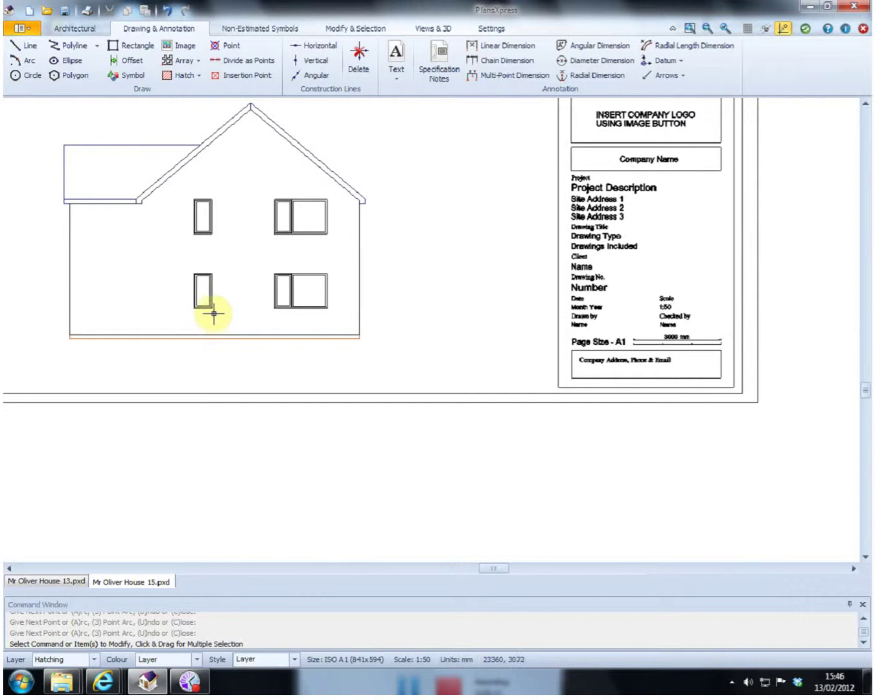
mouse_move(209, 310)
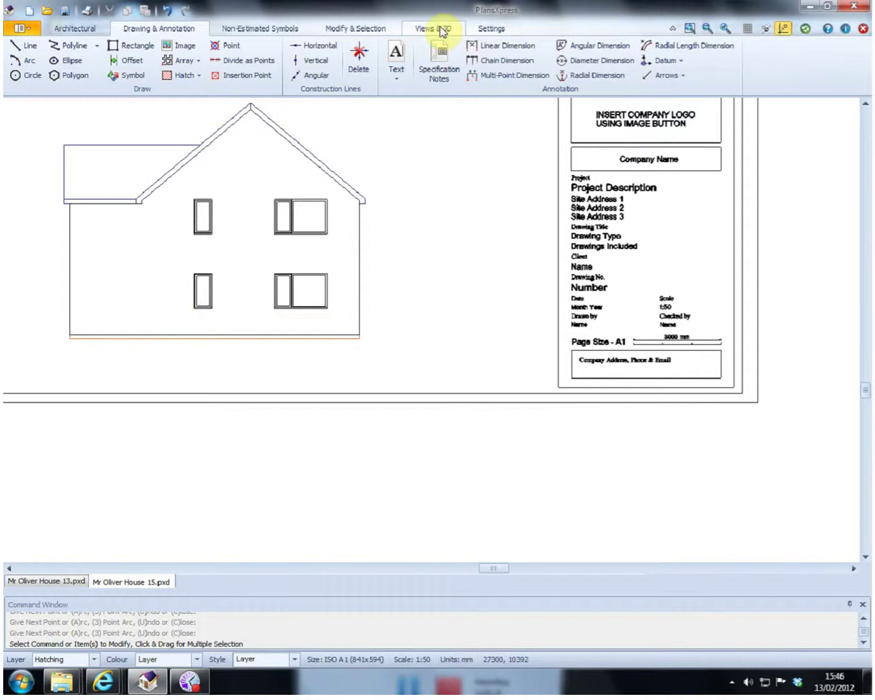
Step: In the Layers dialog, turn off visibility for all layers, then re-enable only Hatching
left_click(443, 31)
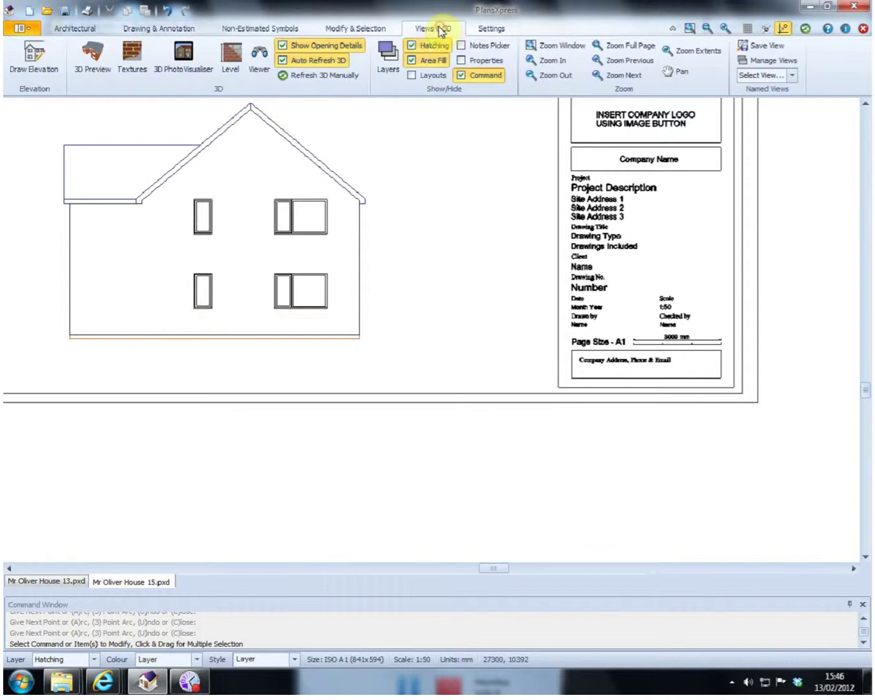
left_click(384, 60)
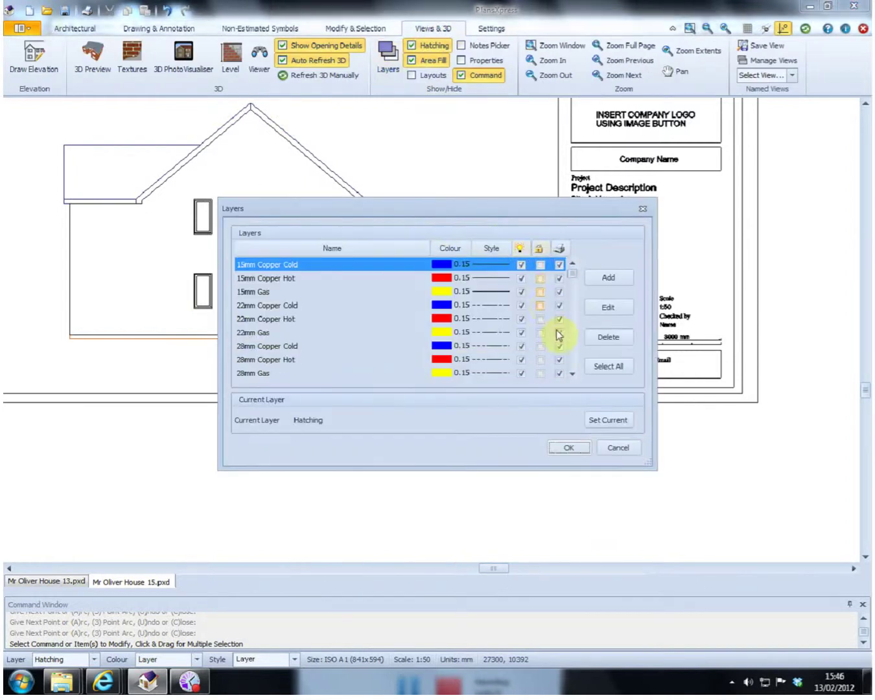
left_click(608, 366)
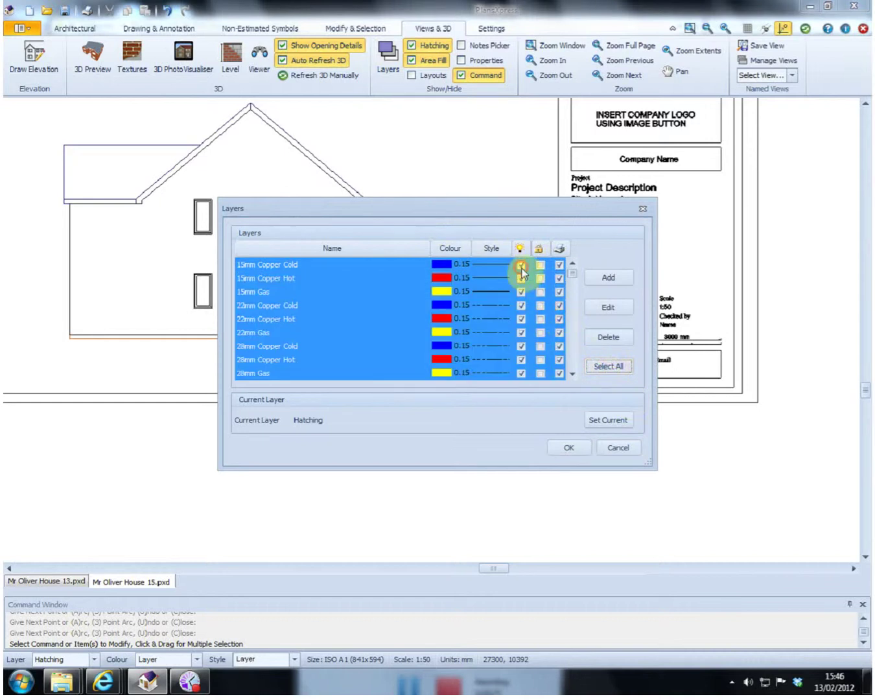
left_click(518, 248)
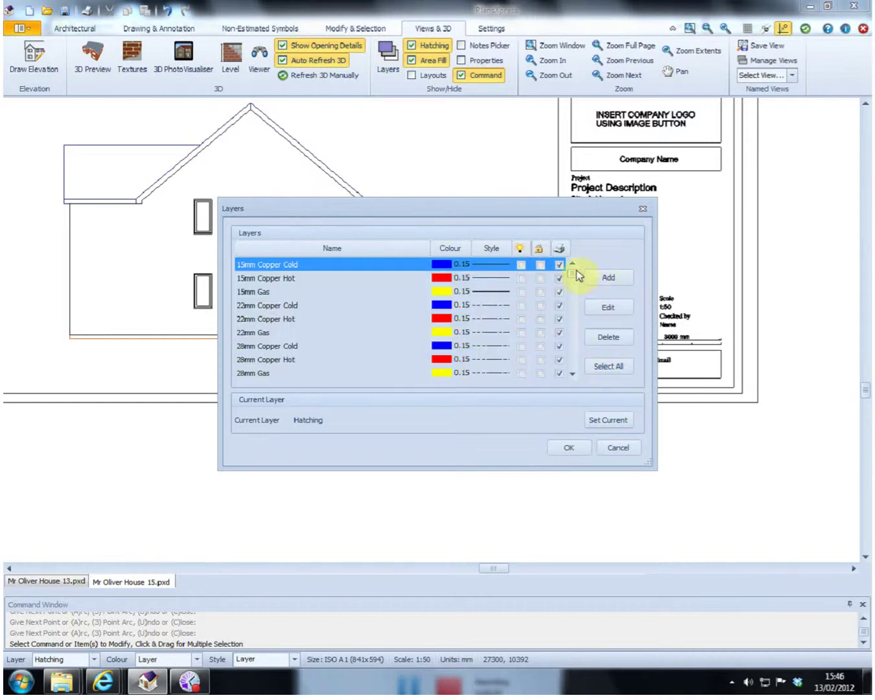
left_click_drag(576, 268, 572, 304)
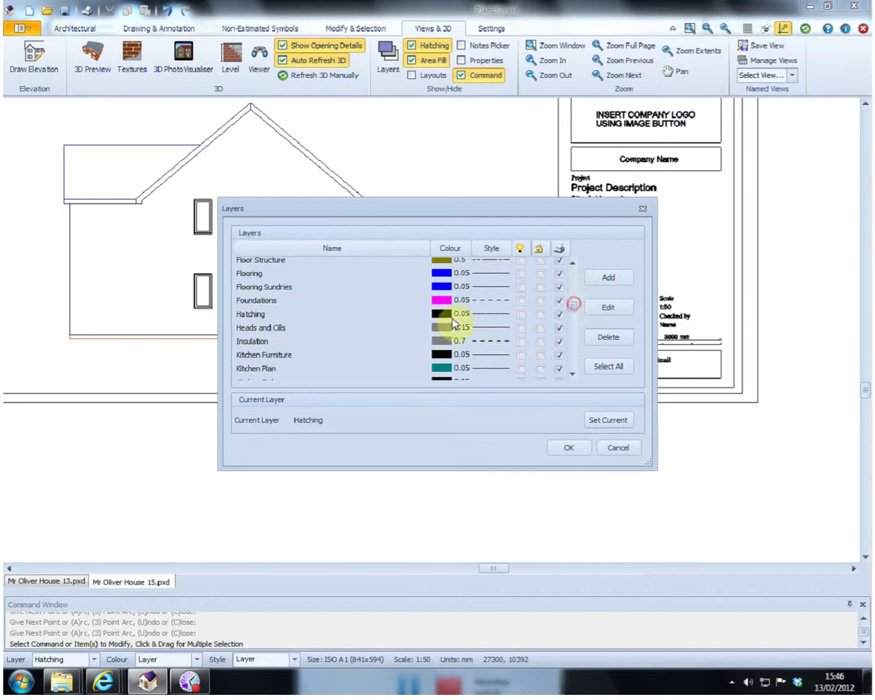
left_click(520, 315)
left_click(569, 448)
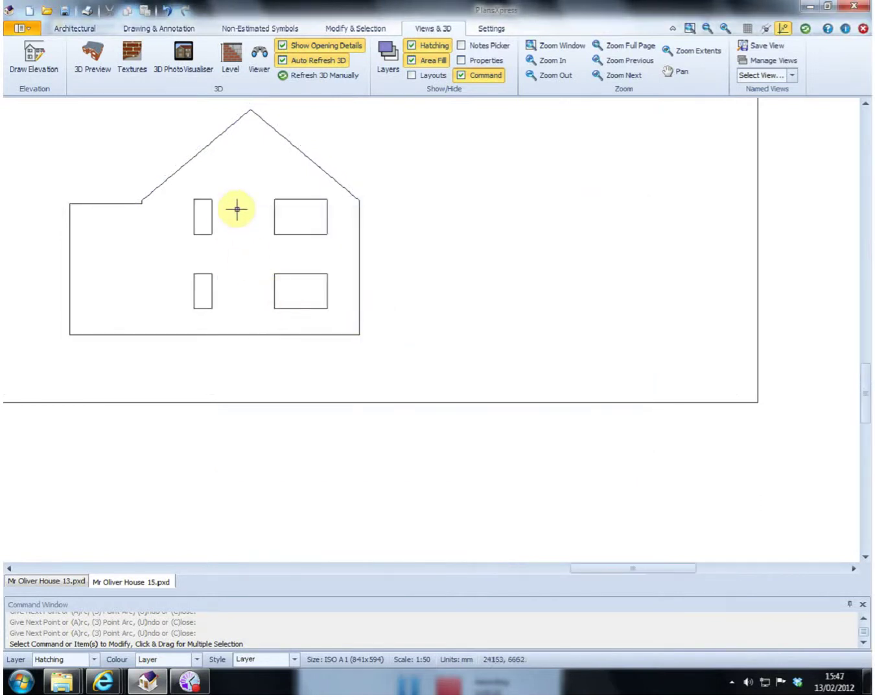
Step: Start Hatch Patterning and window-select the house and window outlines as boundaries
scroll(257, 253, "down", 2)
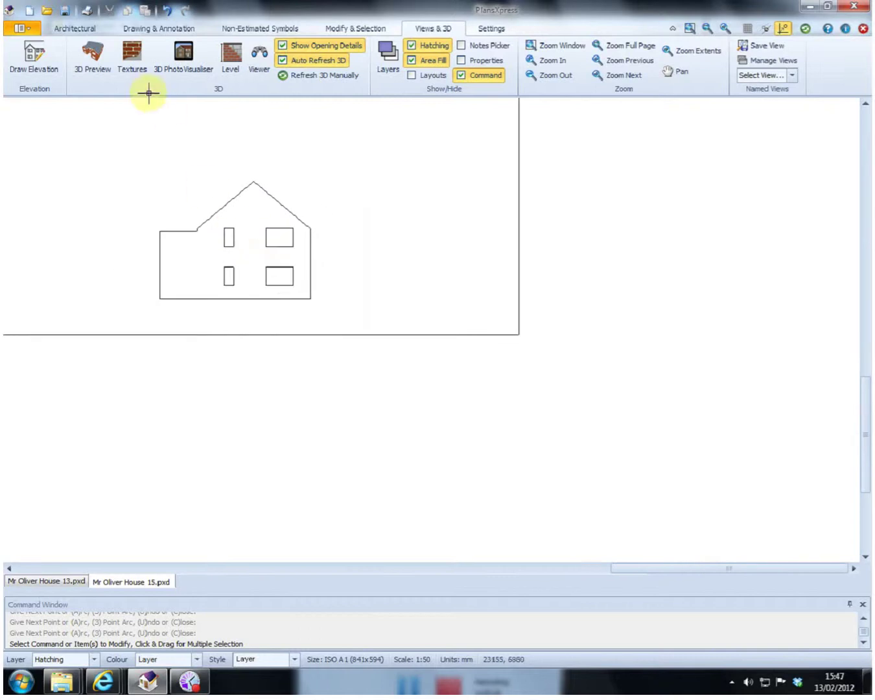
left_click(135, 31)
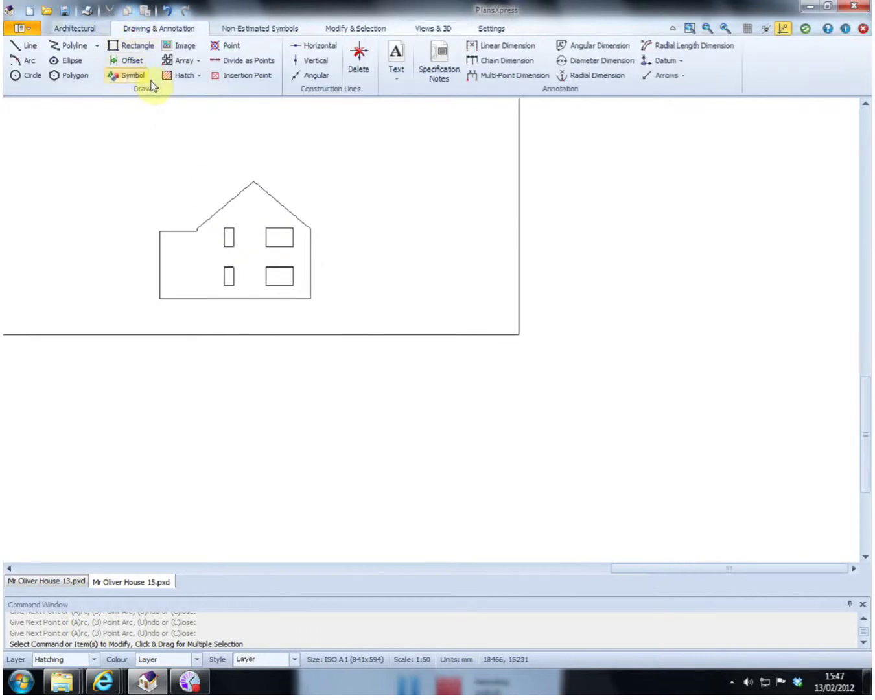
left_click(186, 78)
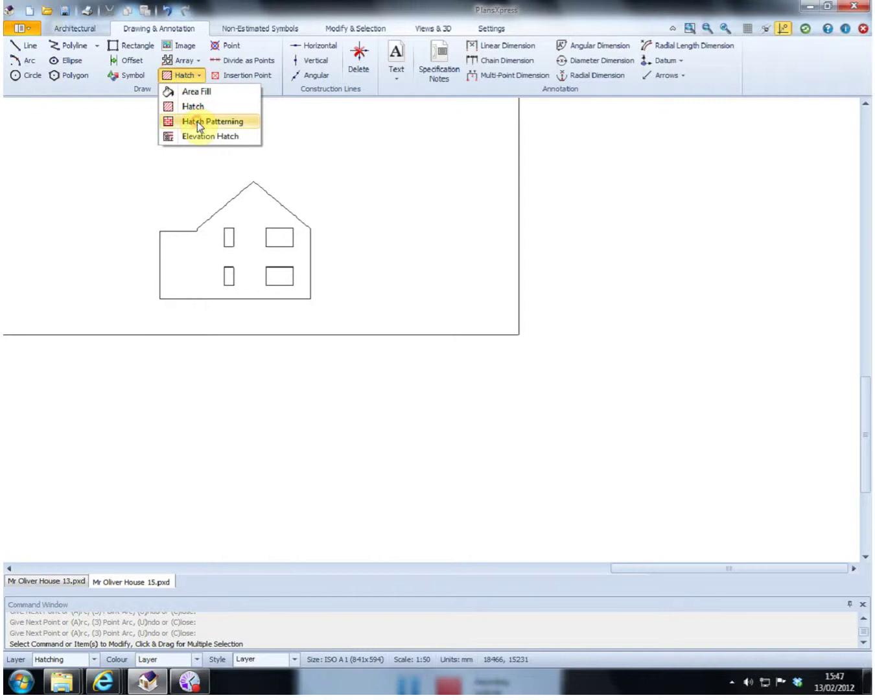
left_click(196, 122)
left_click(454, 351)
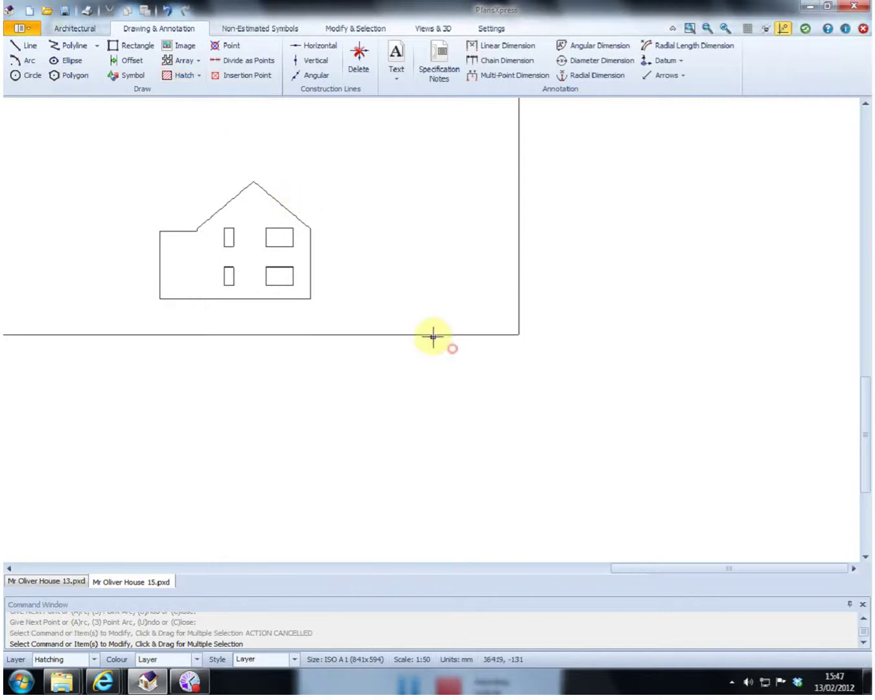
scroll(308, 299, "down", 1)
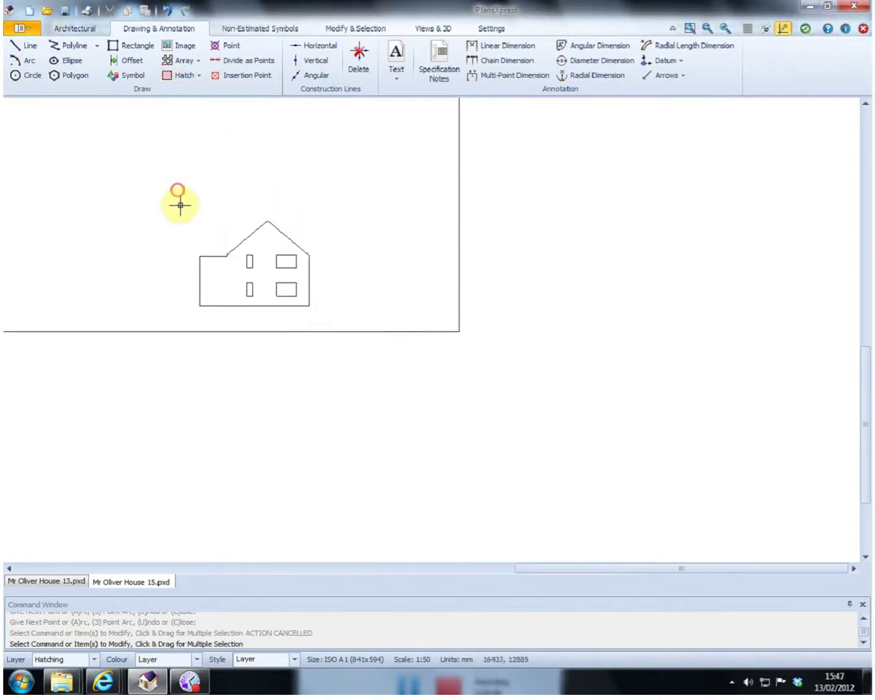
mouse_move(177, 190)
left_mouse_down()
mouse_move(201, 306)
mouse_move(334, 318)
left_mouse_up()
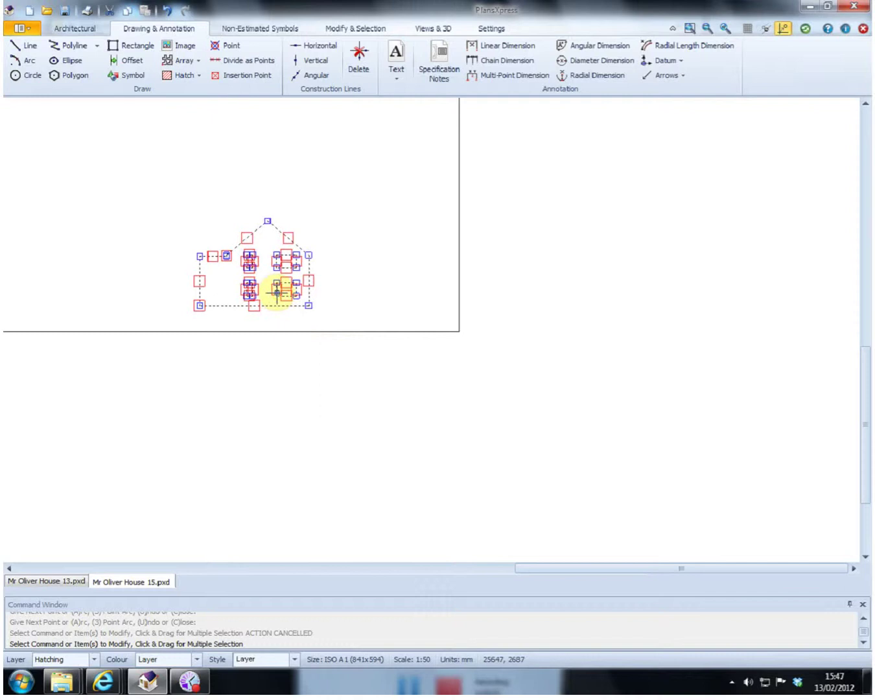
Step: Hatch the selection with BRICK1 at size 215, origin at the house's lower-left corner
left_click(188, 75)
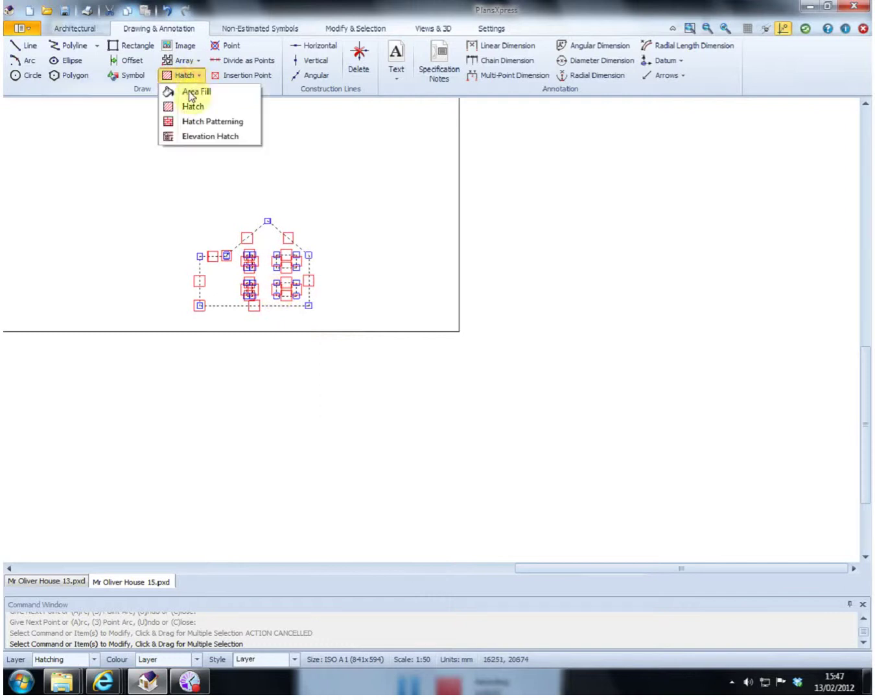
left_click(201, 121)
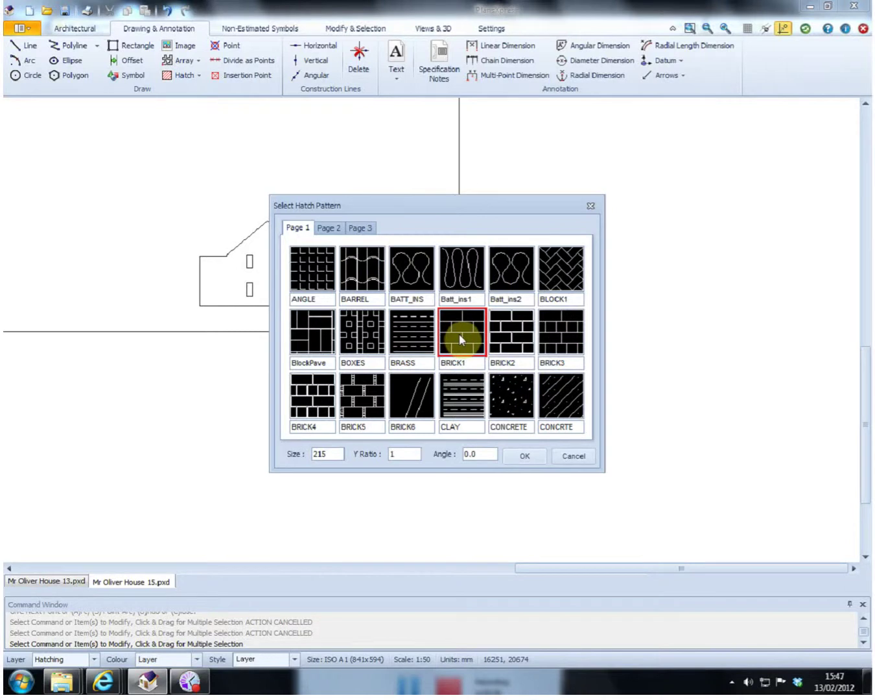
left_click(527, 456)
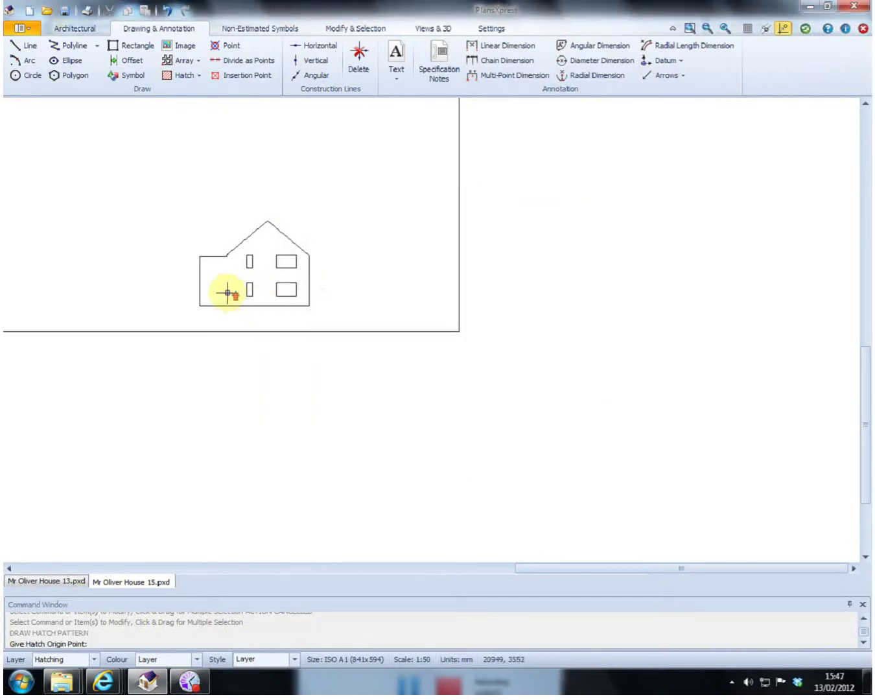
scroll(227, 293, "up", 2)
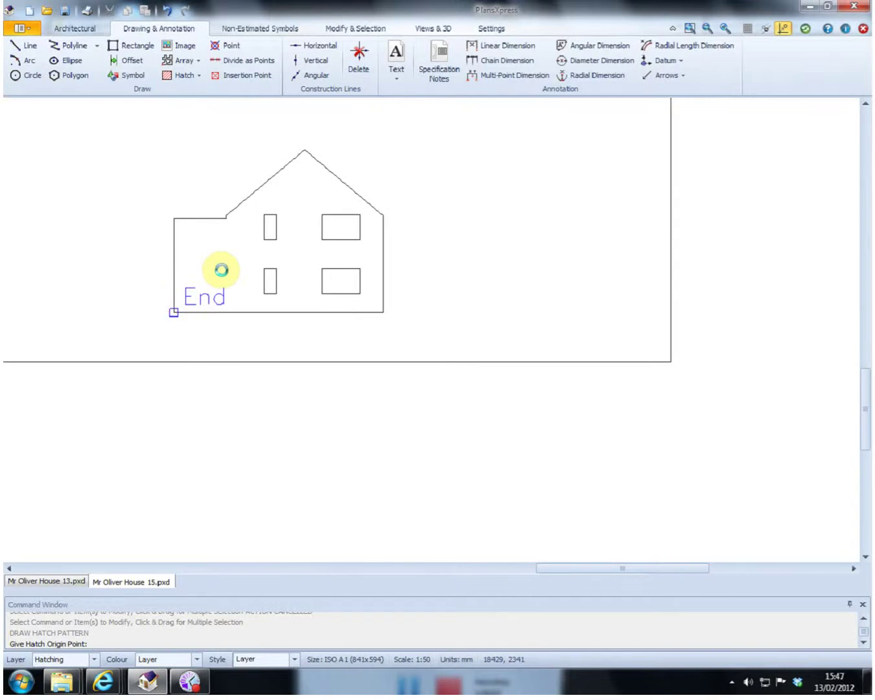
left_click(221, 270)
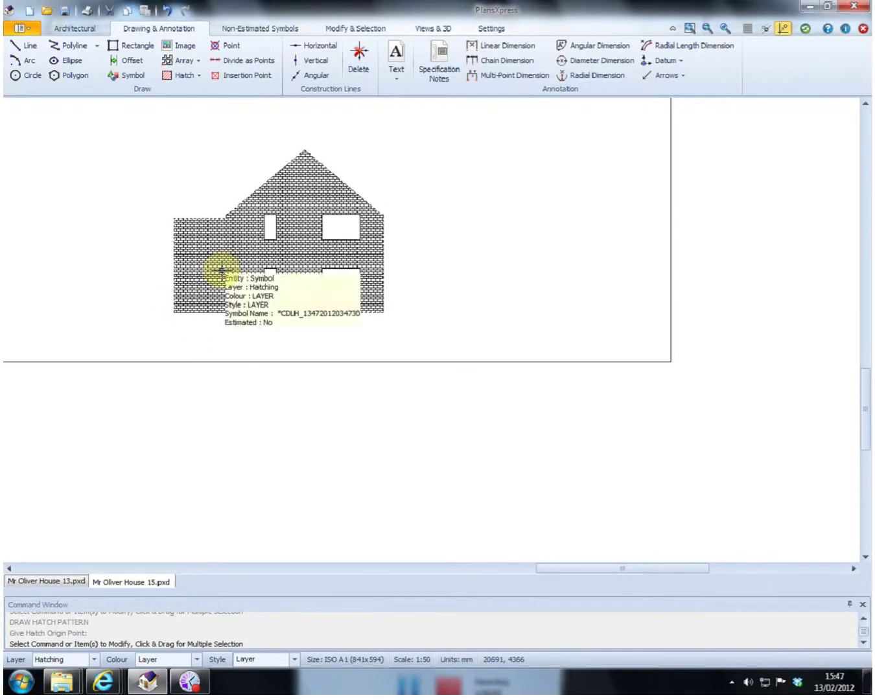
left_click(435, 29)
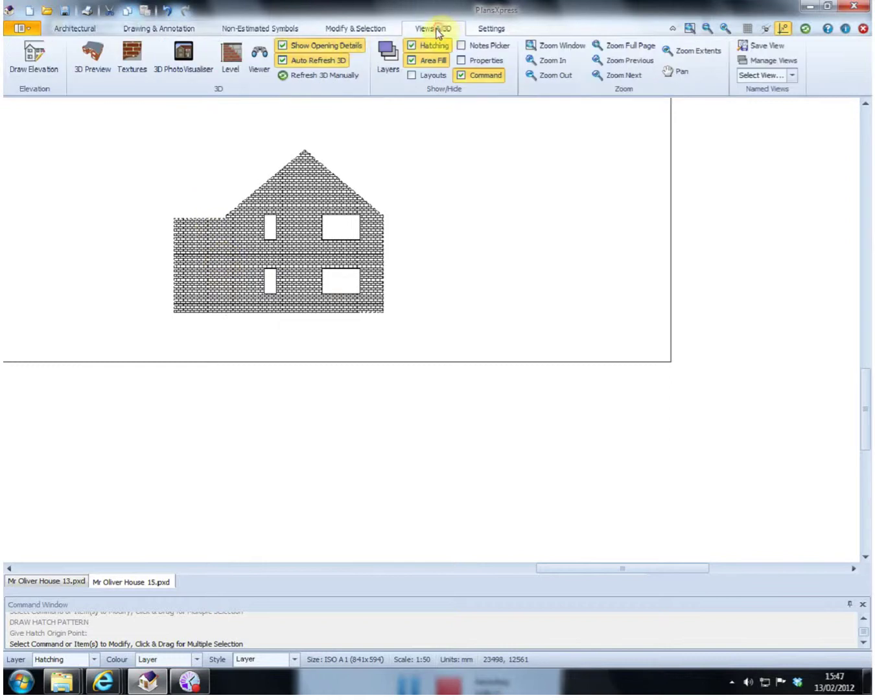
Step: Make all layers visible again in the Layers dialog
left_click(392, 74)
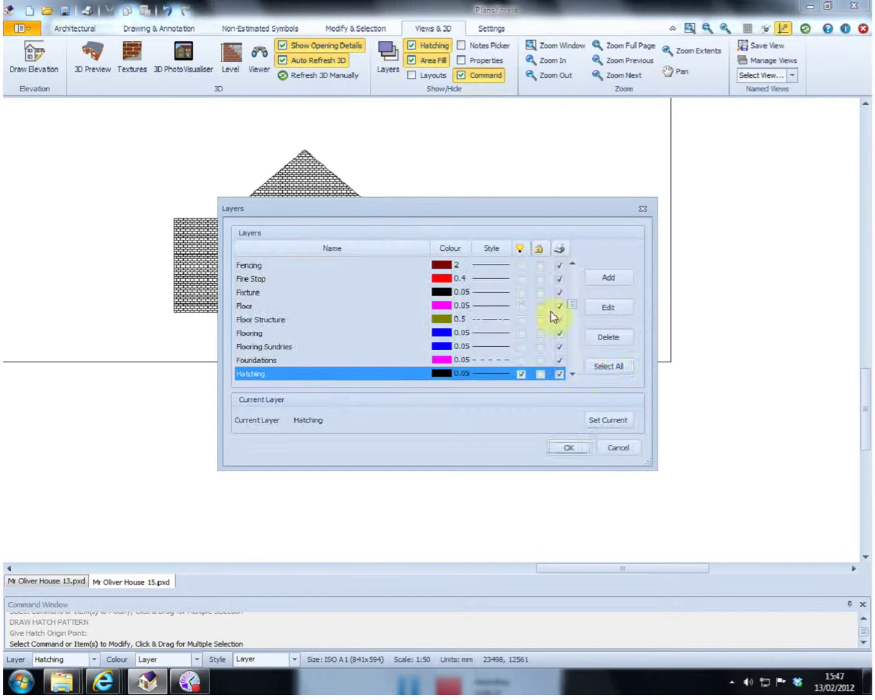
left_click(597, 371)
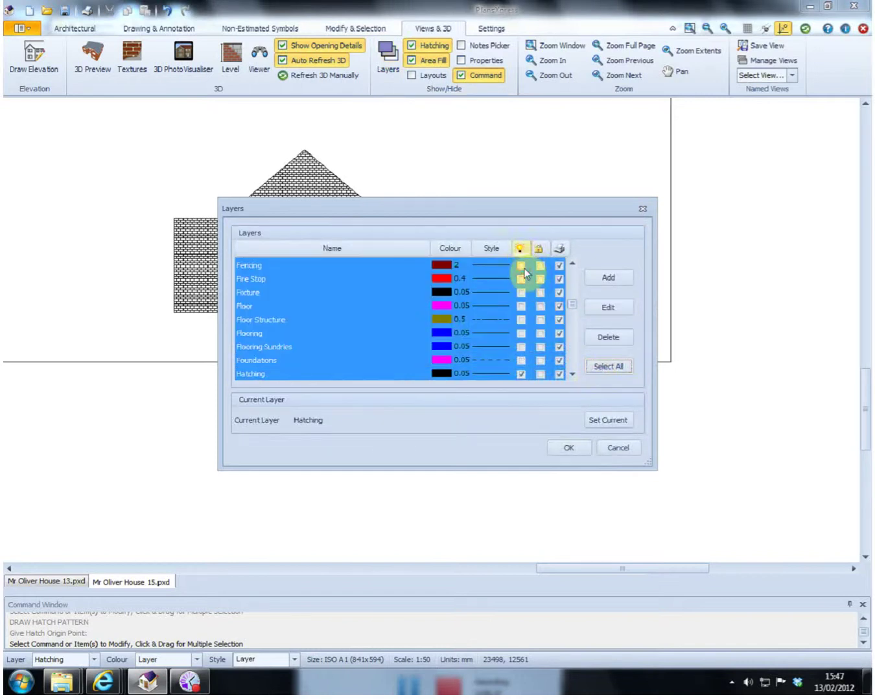
left_click(523, 267)
left_click(521, 250)
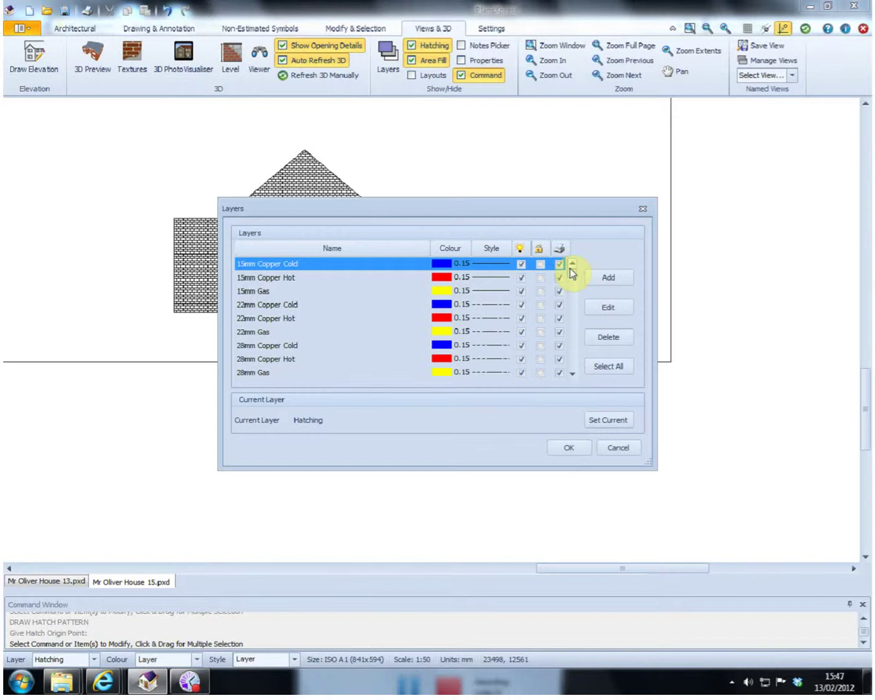
scroll(569, 279, "down", 8)
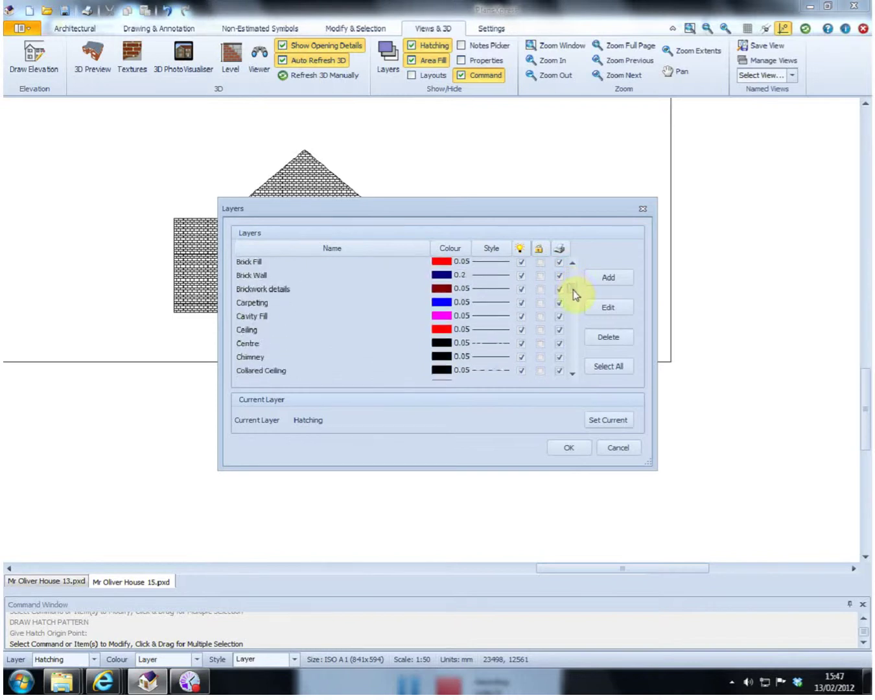
Step: Hide the Ceiling, Drain Run and Drainage layers, then check the side elevation
left_click(521, 329)
scroll(575, 295, "down", 5)
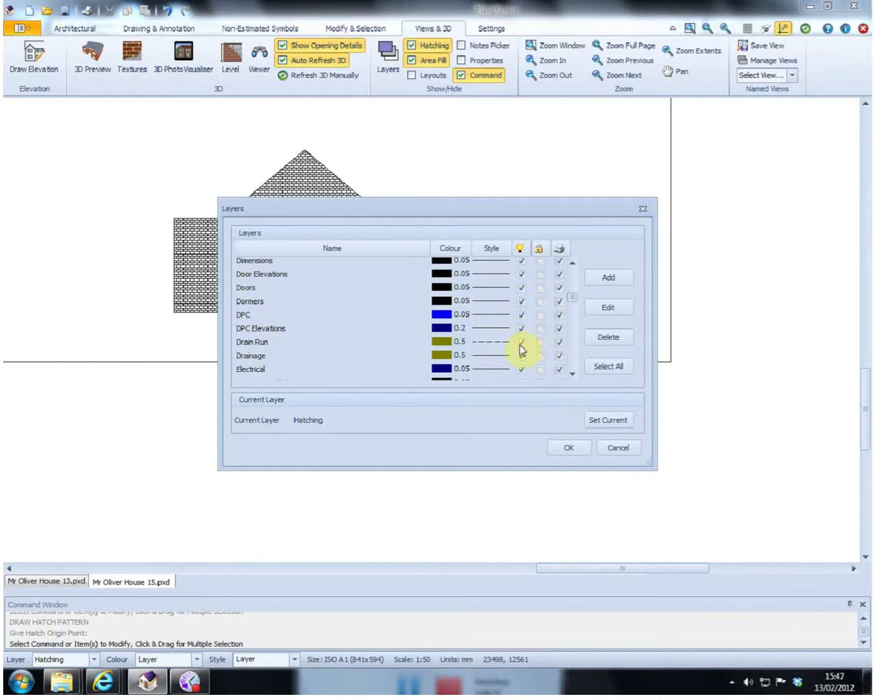
left_click(519, 342)
left_click(521, 357)
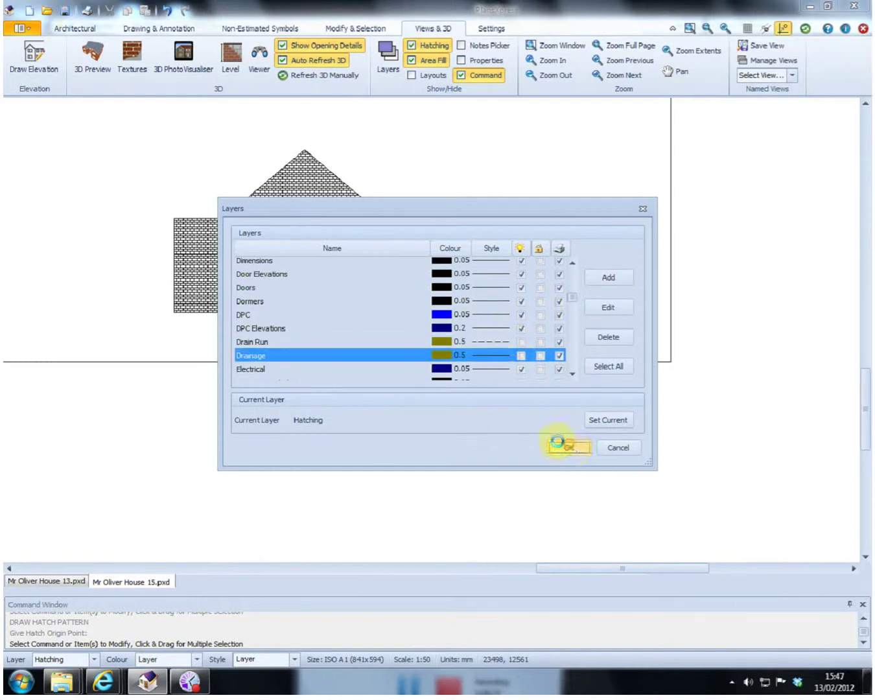
left_click(558, 446)
scroll(400, 348, "down", 1)
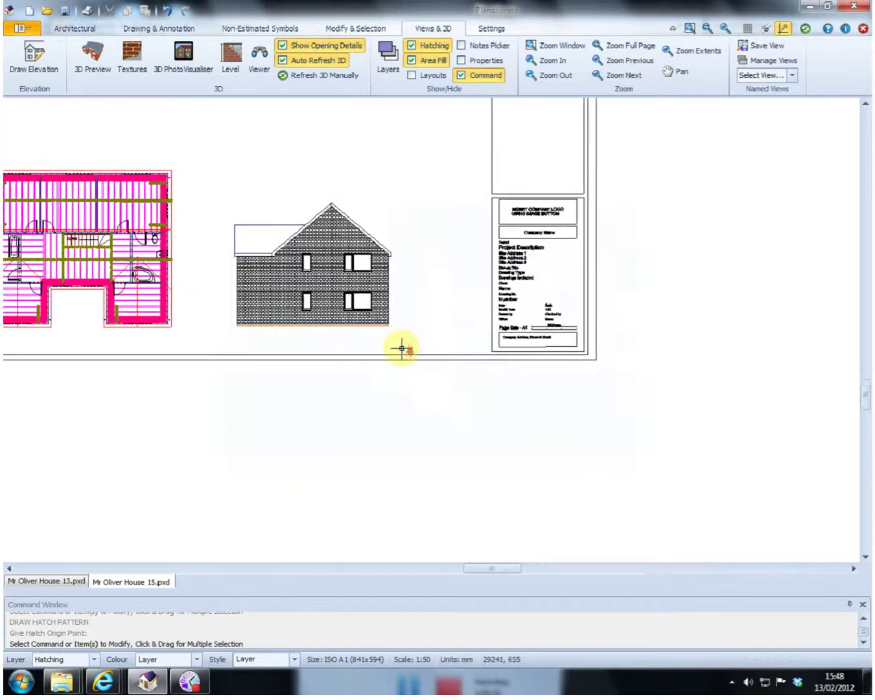
scroll(259, 241, "up", 3)
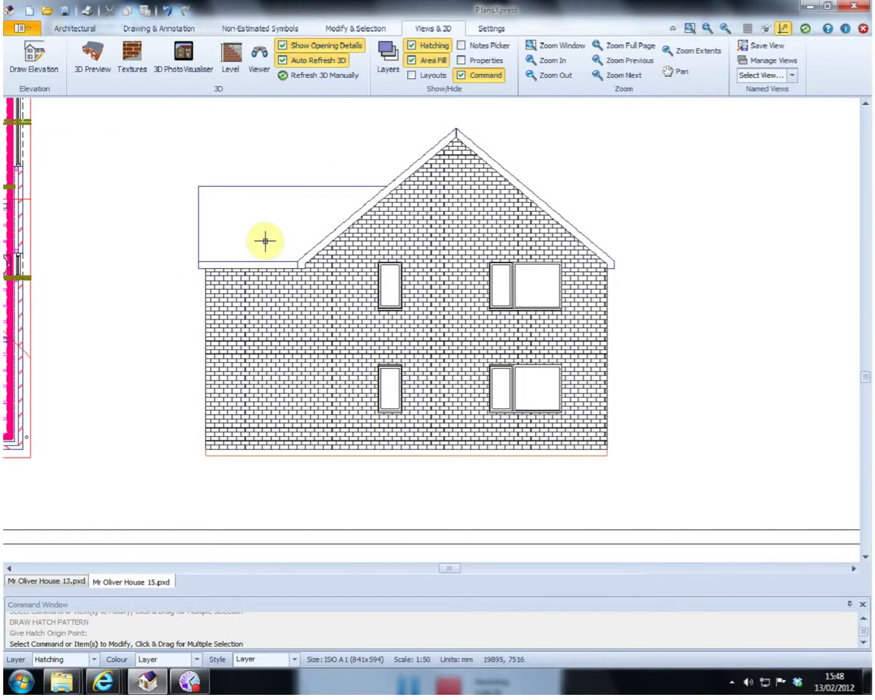
scroll(265, 236, "down", 3)
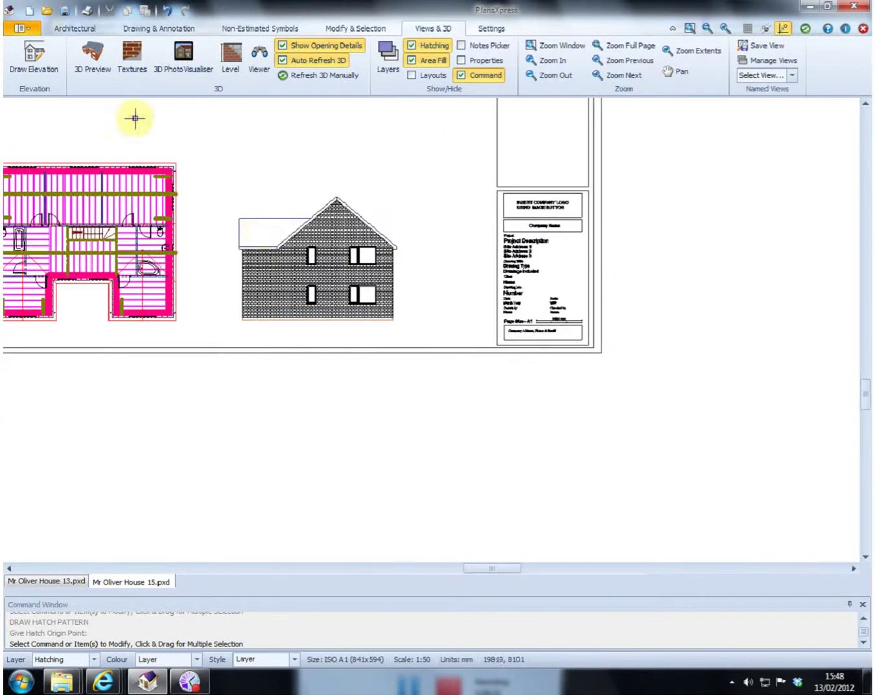
Step: Start an Elevation Hatch in the low roof, origin at its top-left corner
left_click(76, 29)
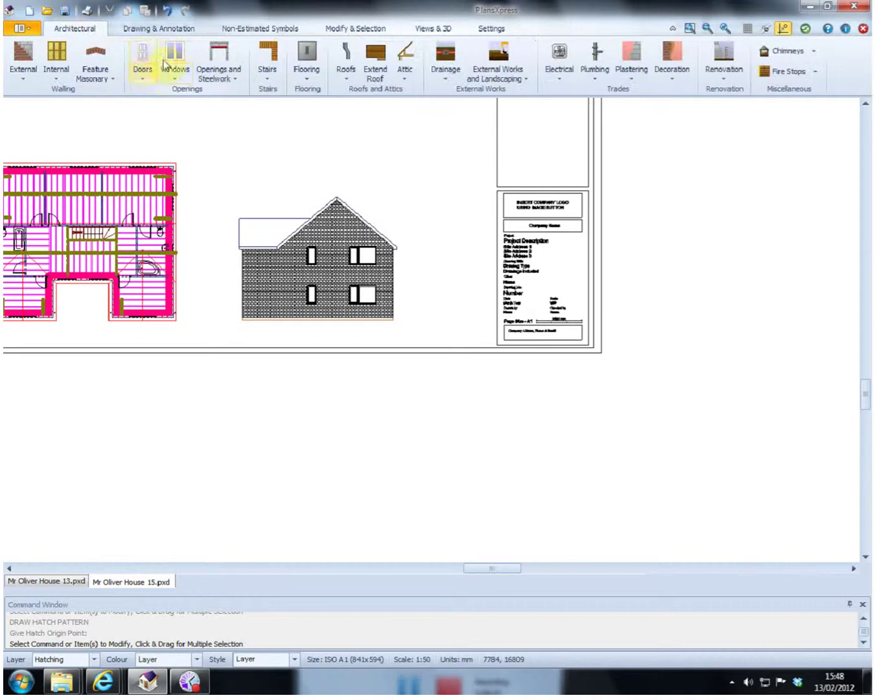
left_click(170, 30)
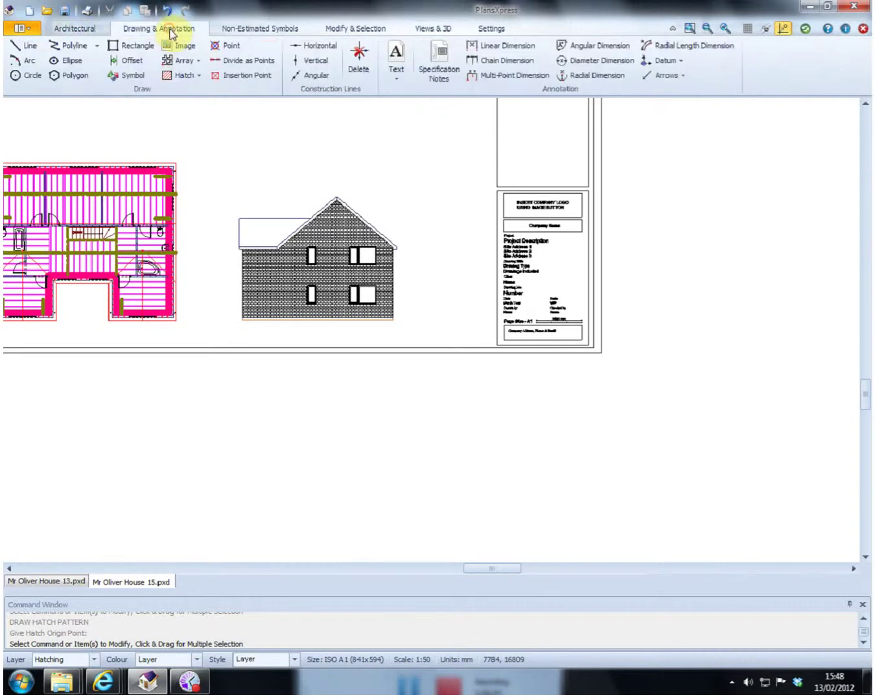
left_click(184, 75)
left_click(212, 137)
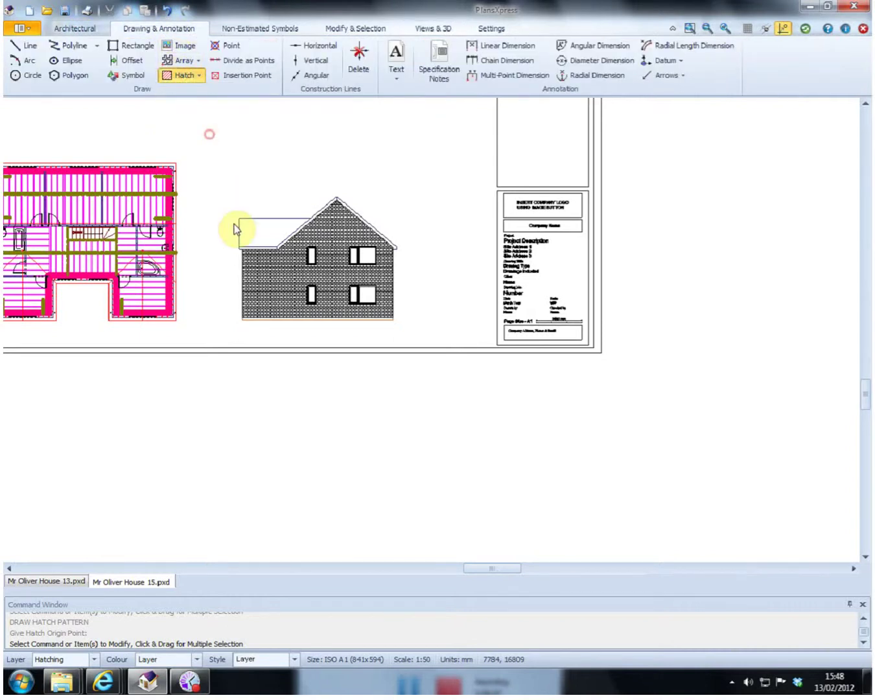
scroll(259, 231, "up", 3)
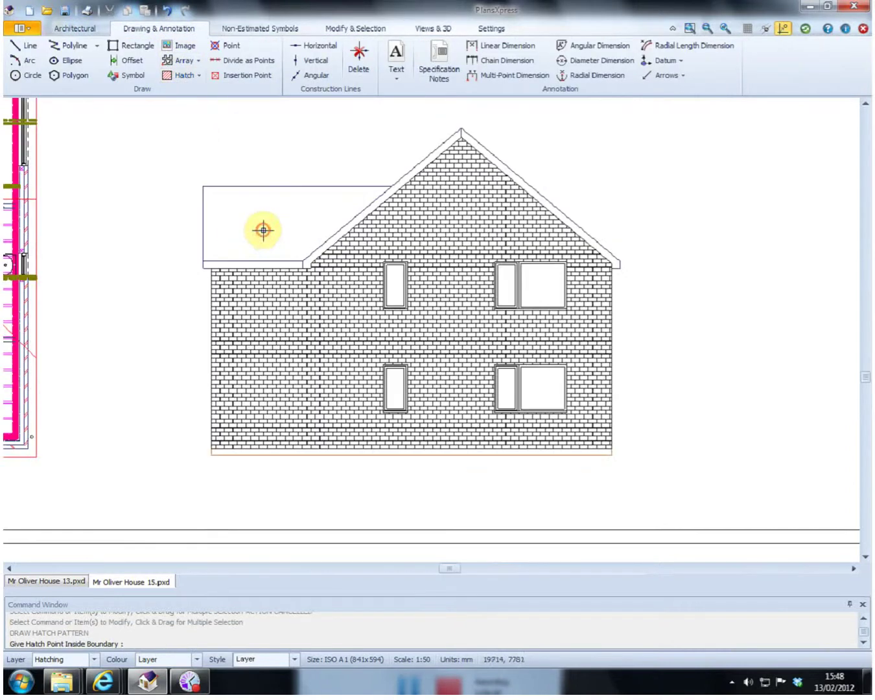
left_click(236, 193)
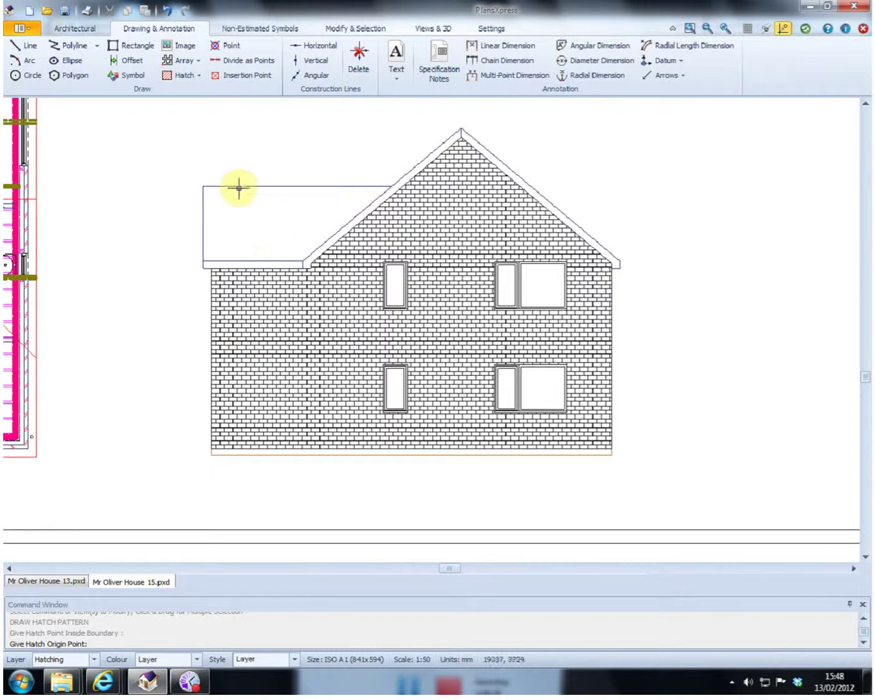
left_click(204, 186)
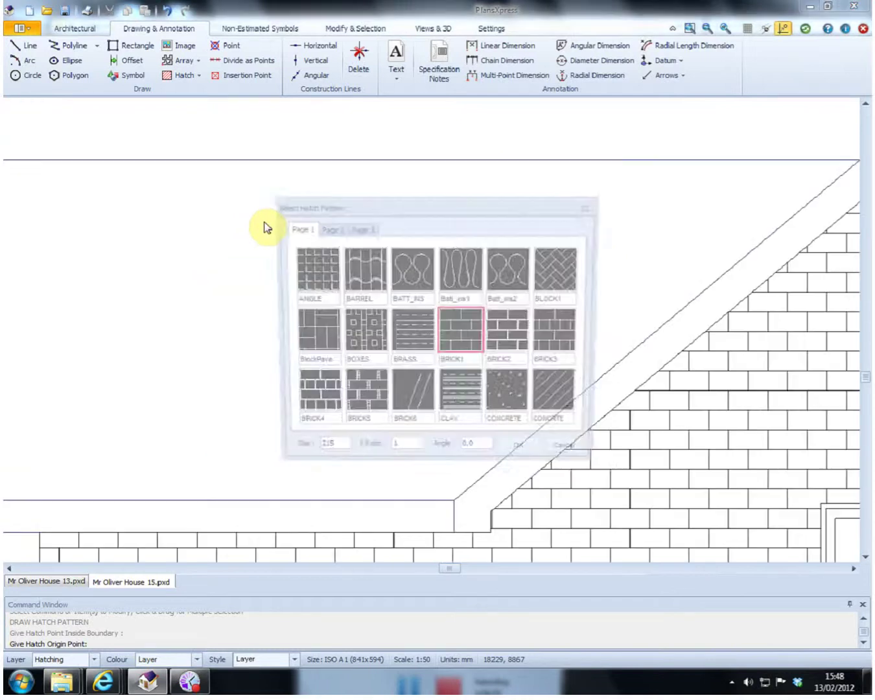
Step: Fill the roof with the ROOFTILE pattern from page 2 at size 2
left_click(339, 235)
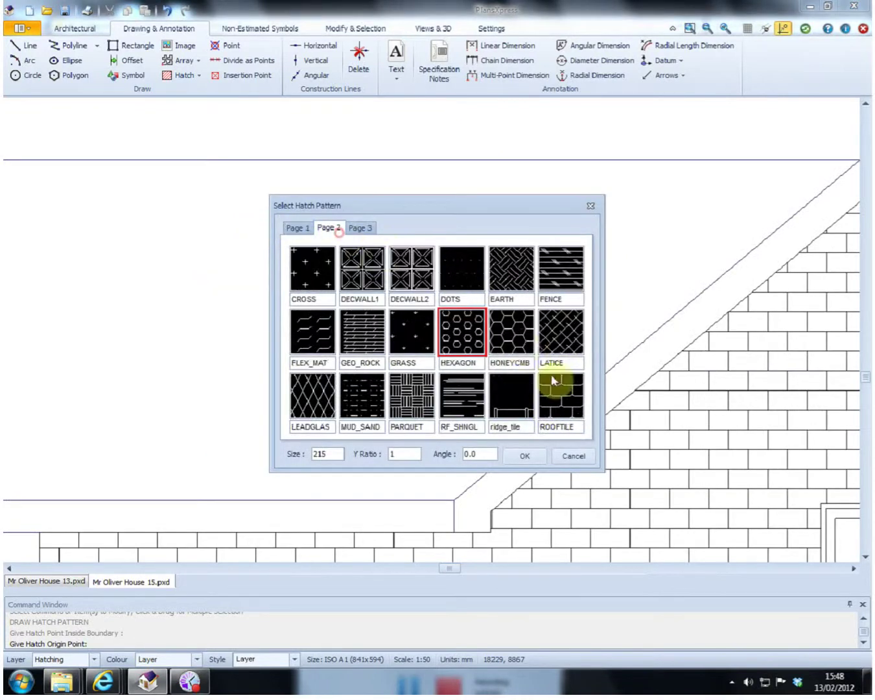
left_click(561, 395)
double_click(338, 454)
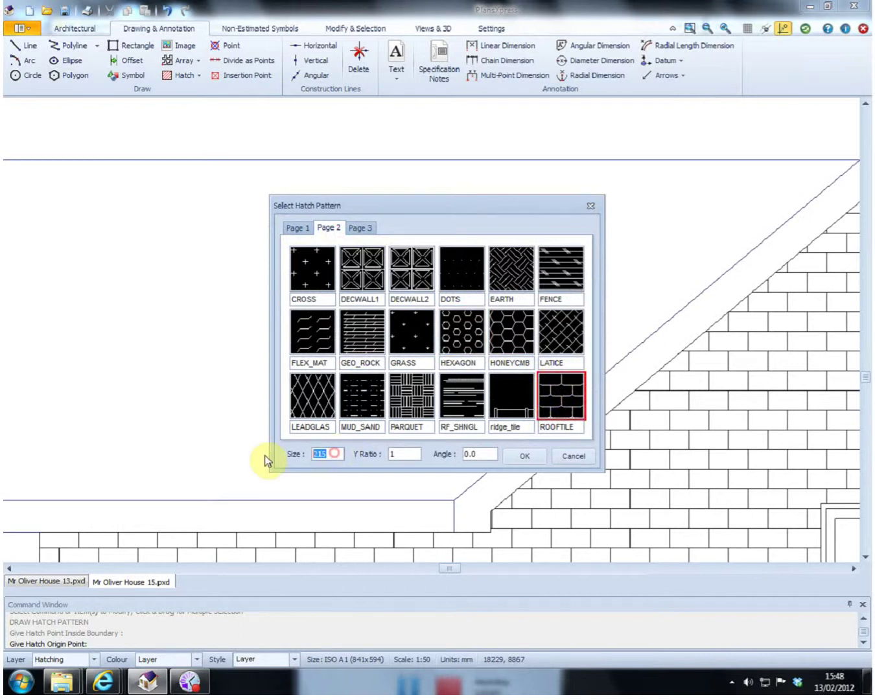
type("200")
left_click(525, 455)
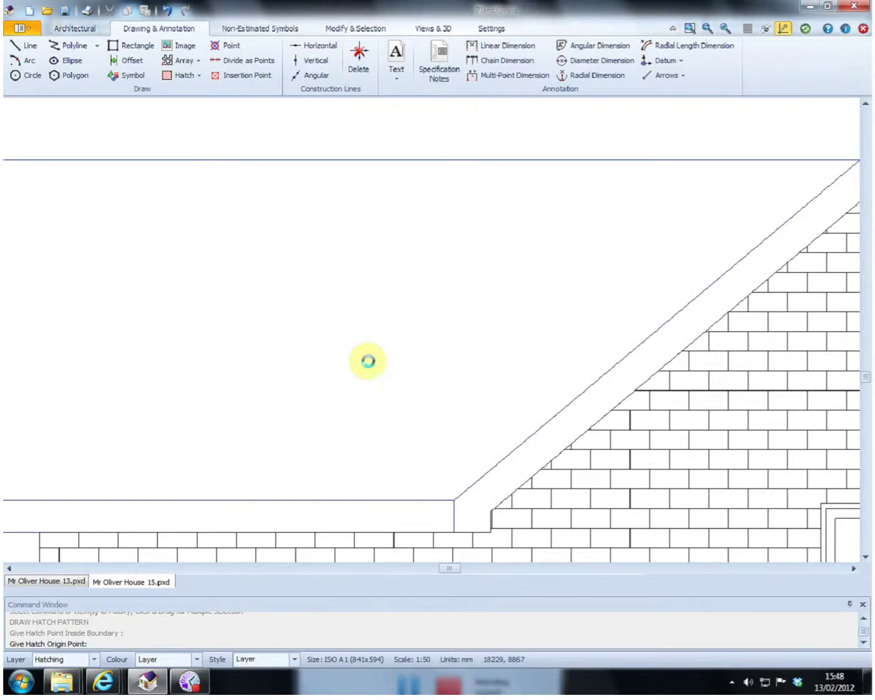
left_click(332, 300)
scroll(344, 292, "down", 4)
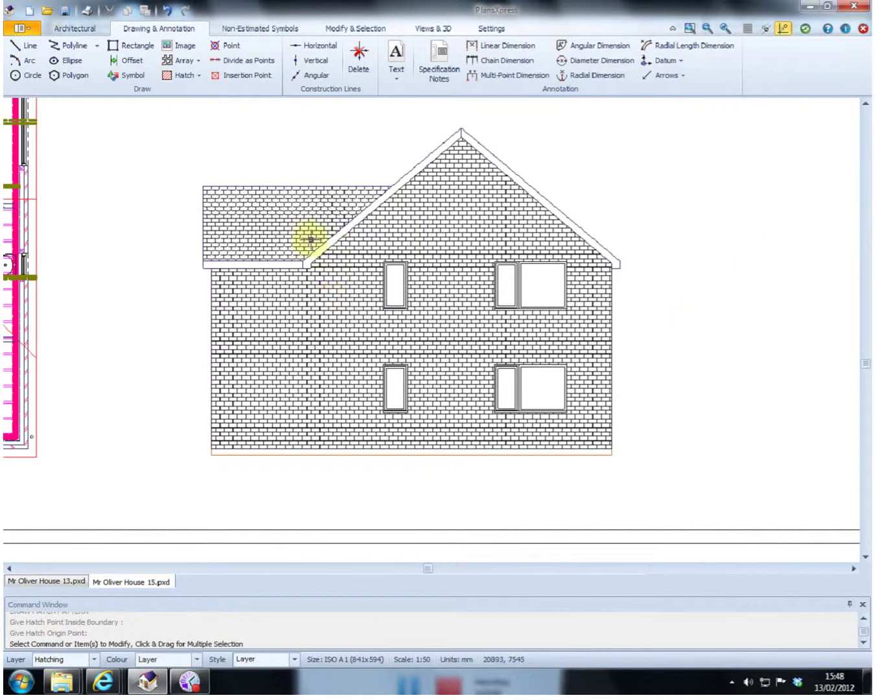
scroll(311, 244, "down", 4)
Step: Recolour the front elevation's roof hatch to black 0.05, confirming with Yes
scroll(309, 249, "down", 3)
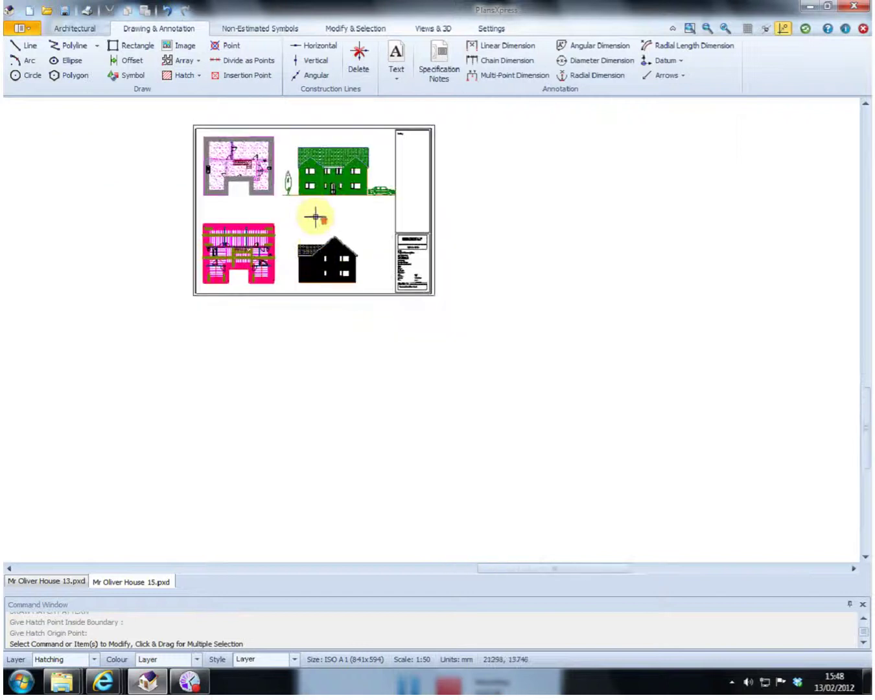
scroll(317, 219, "up", 3)
scroll(332, 238, "up", 2)
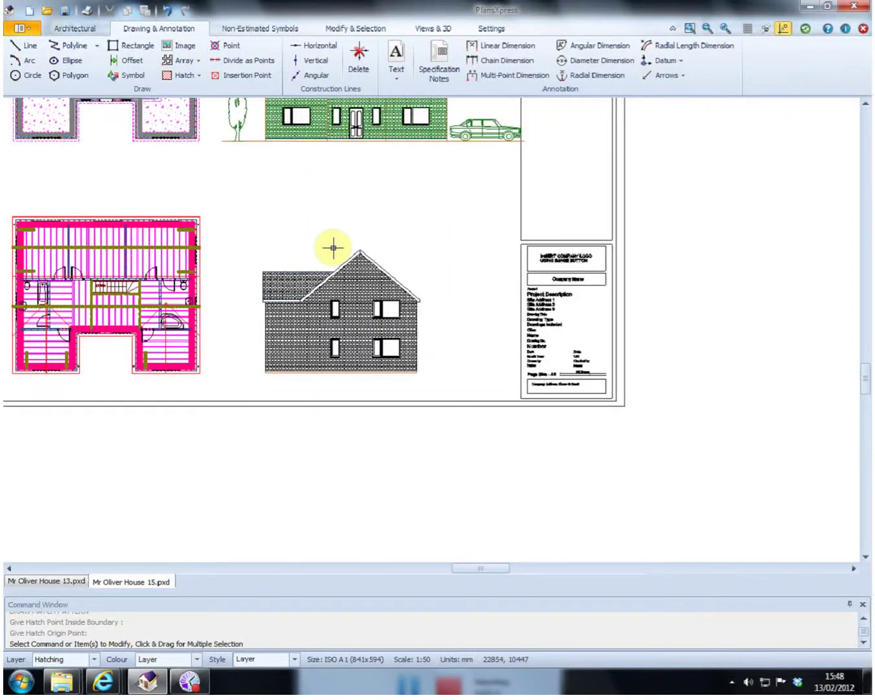
scroll(332, 251, "down", 2)
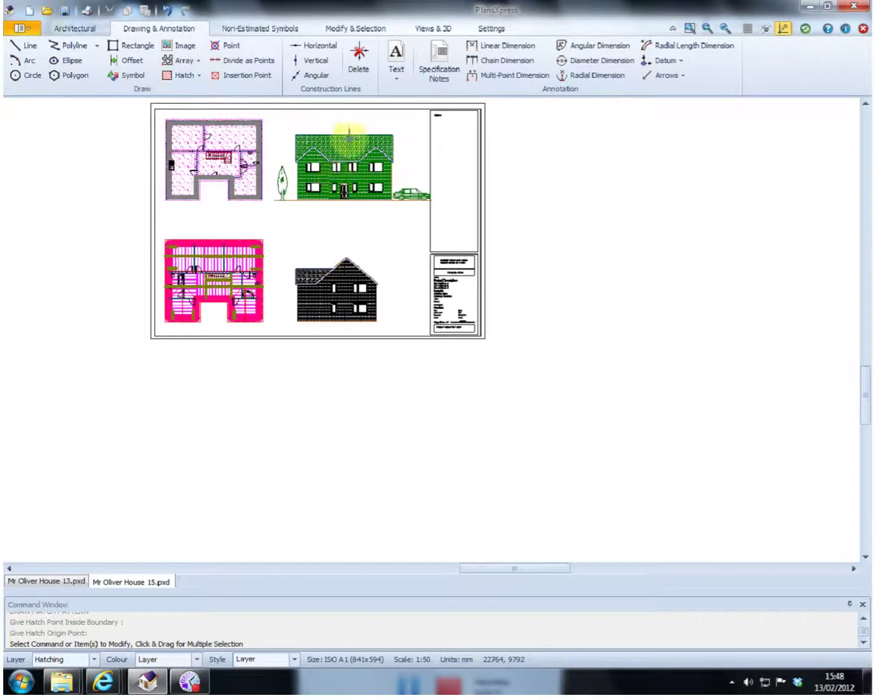
scroll(348, 134, "up", 3)
left_click(348, 155)
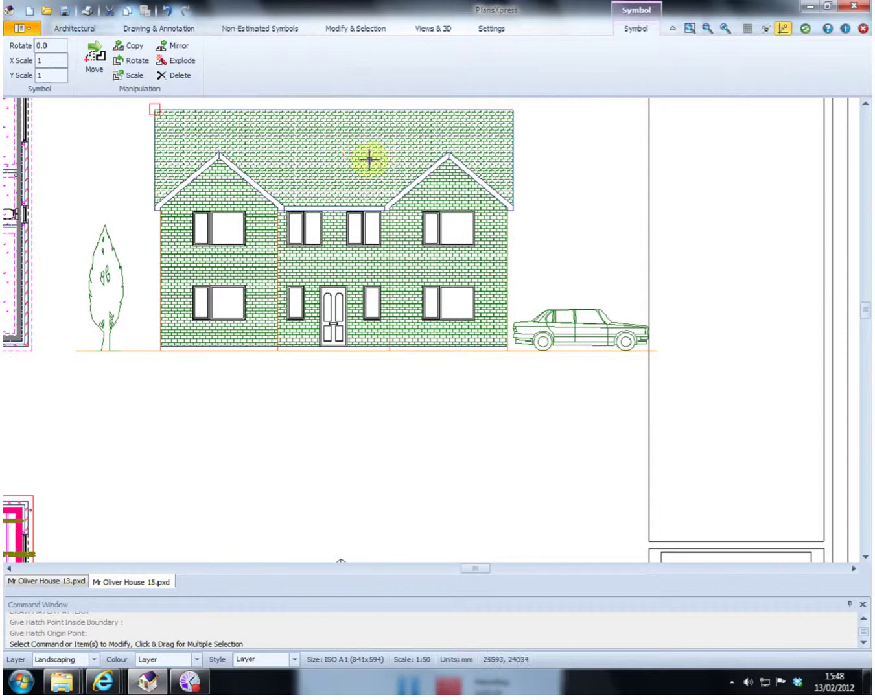
left_click(196, 658)
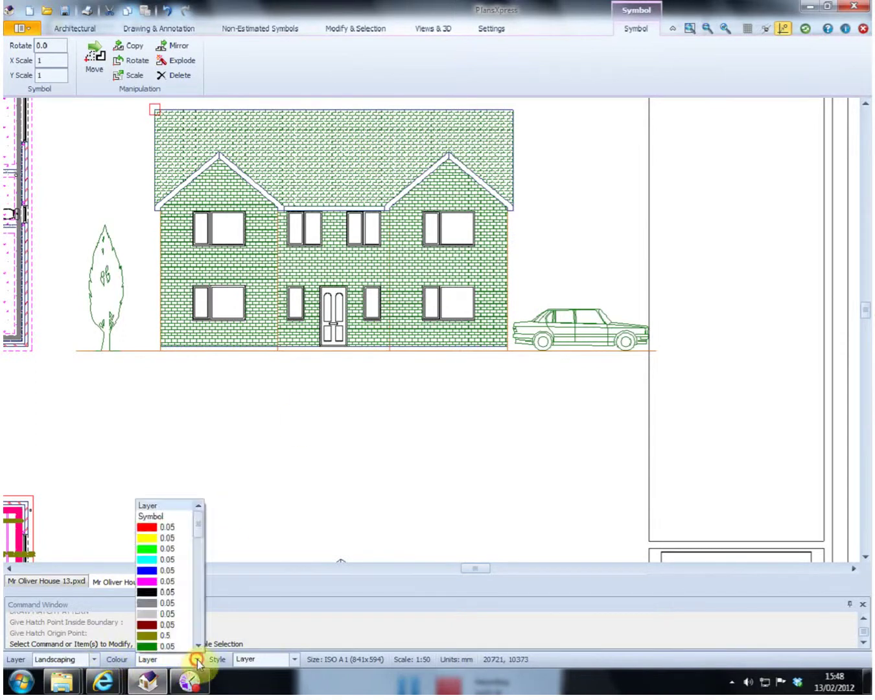
left_click(149, 591)
left_click(414, 357)
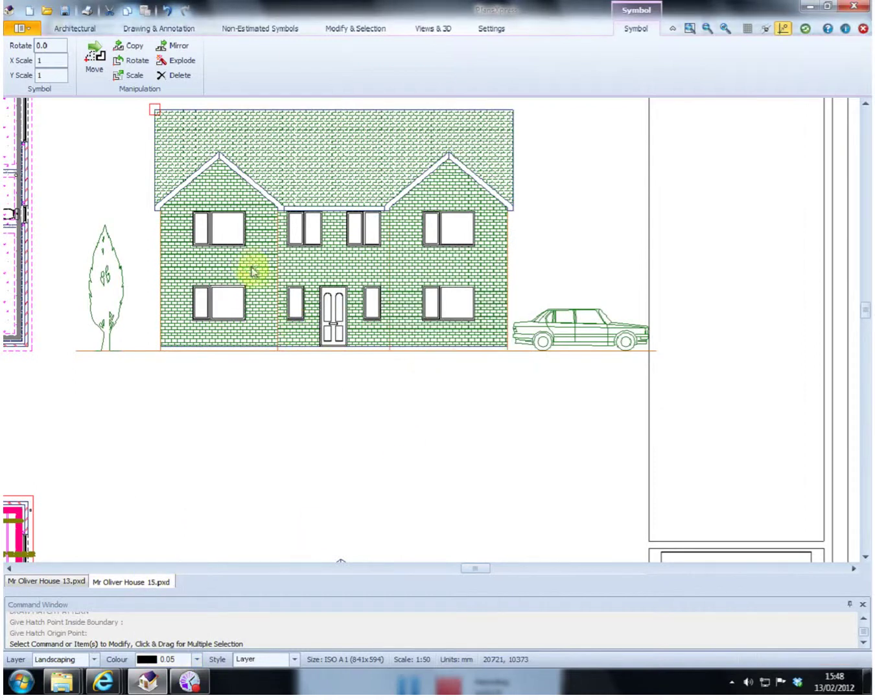
Step: Deselect the hatch and use the status bar controls at the bottom
left_click(251, 267)
left_click(556, 194)
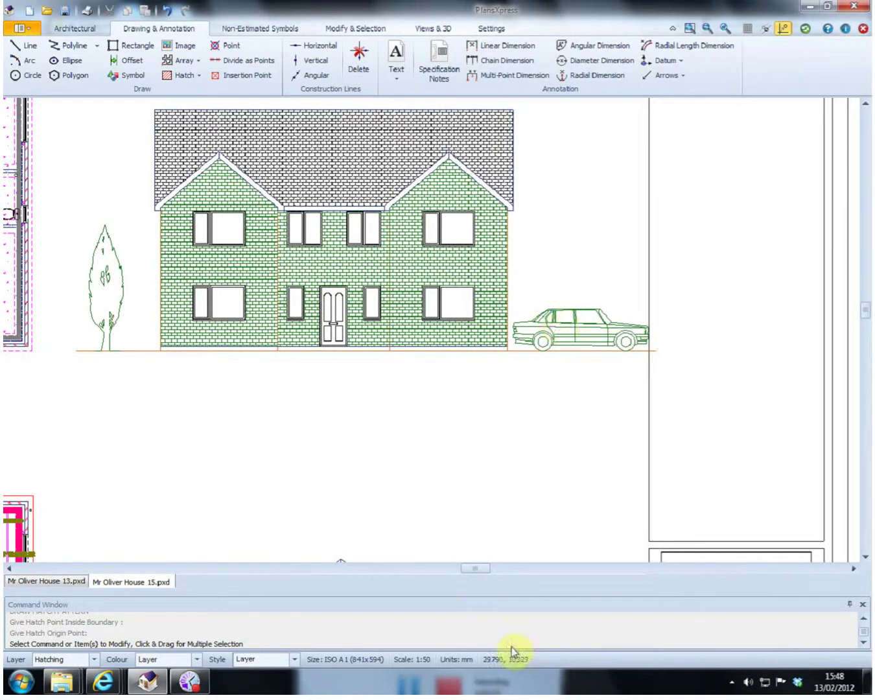
left_click(194, 681)
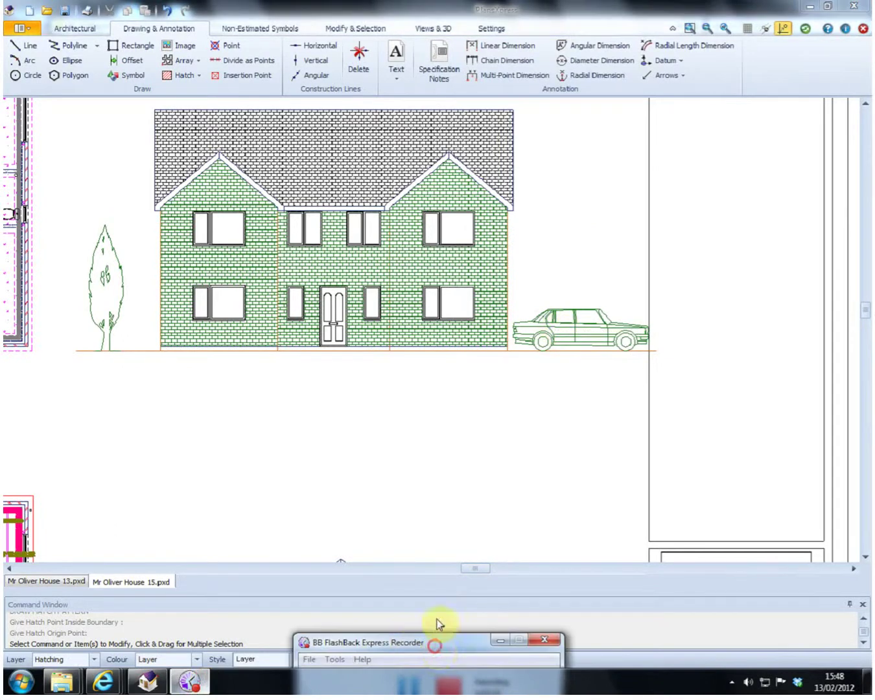
left_click_drag(438, 640, 446, 456)
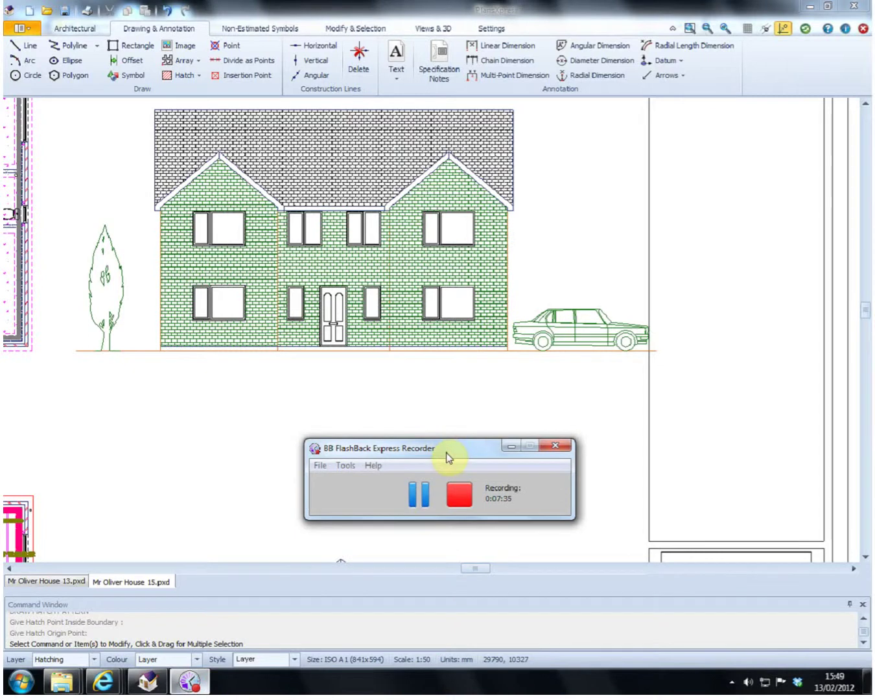